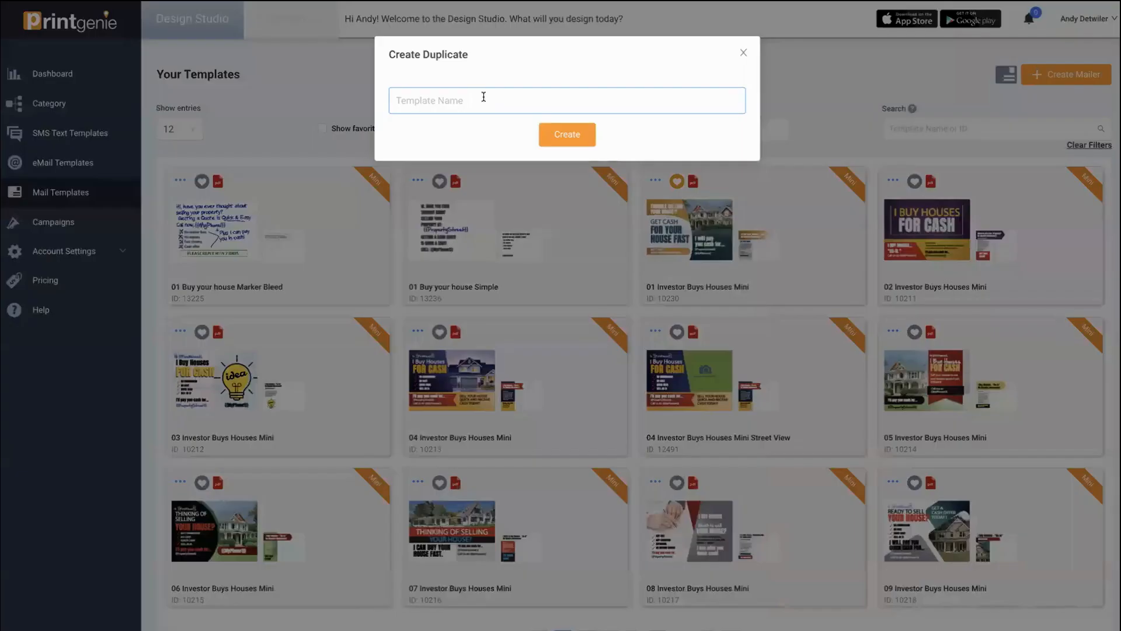
- Paste '02 Buy your house Simple' as the duplicate's name in the Create Duplicate dialog
{"action": "type", "text": "02 Buy your house Simple"}
- Create the '02 Buy your house Simple' duplicate and open its details for editing
{"action": "left_click", "coordinate": [564, 136]}
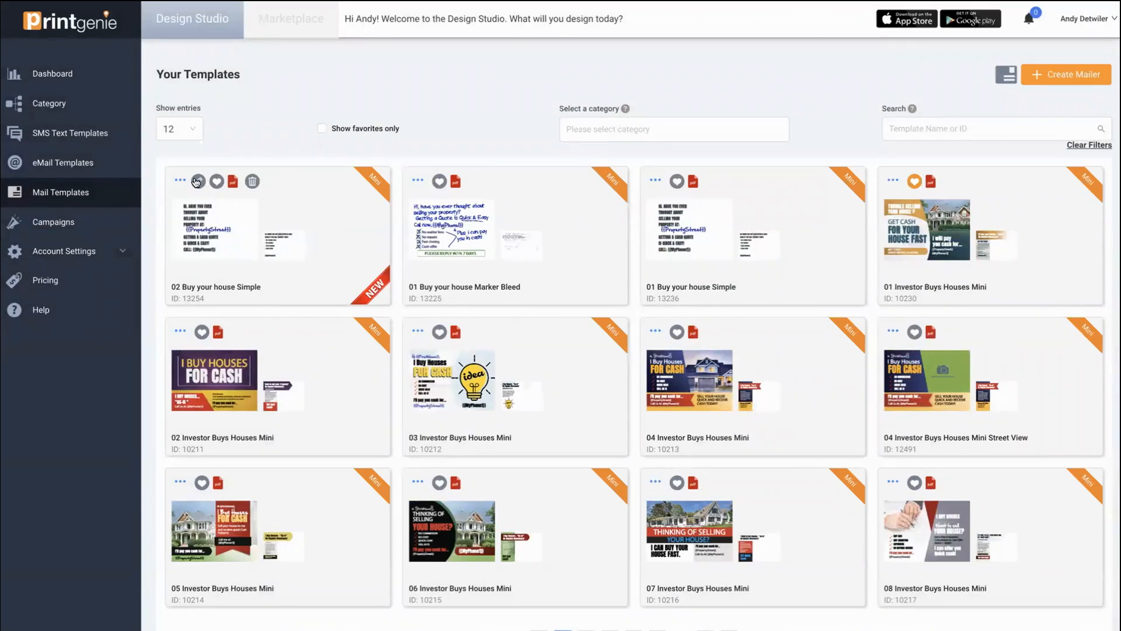
{"action": "left_click", "coordinate": [198, 182]}
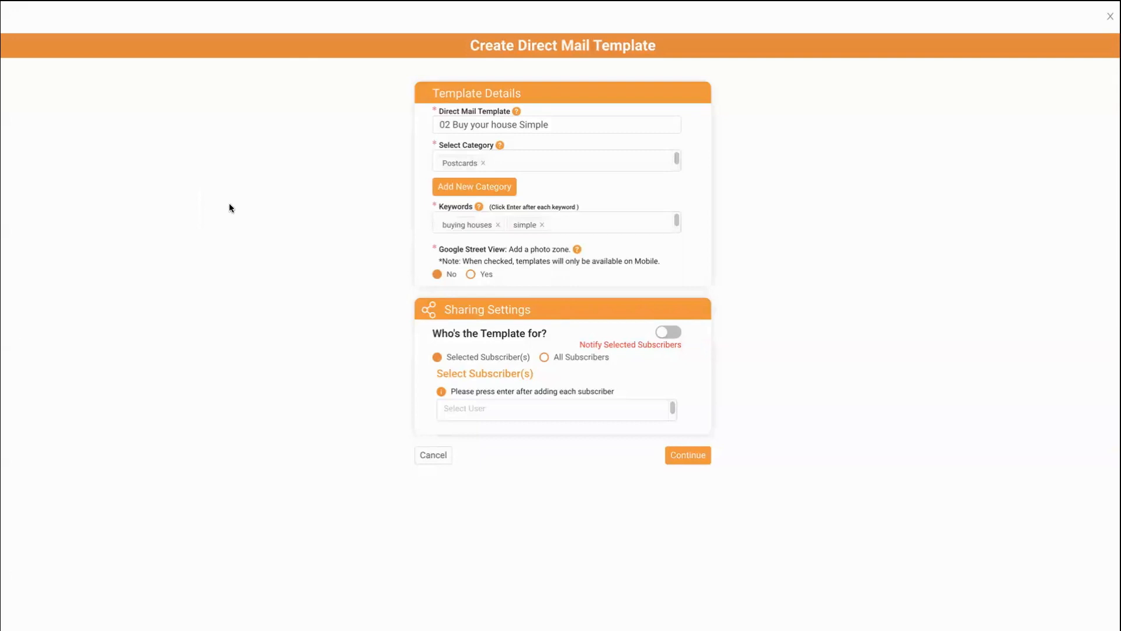
{"action": "left_click", "coordinate": [560, 220]}
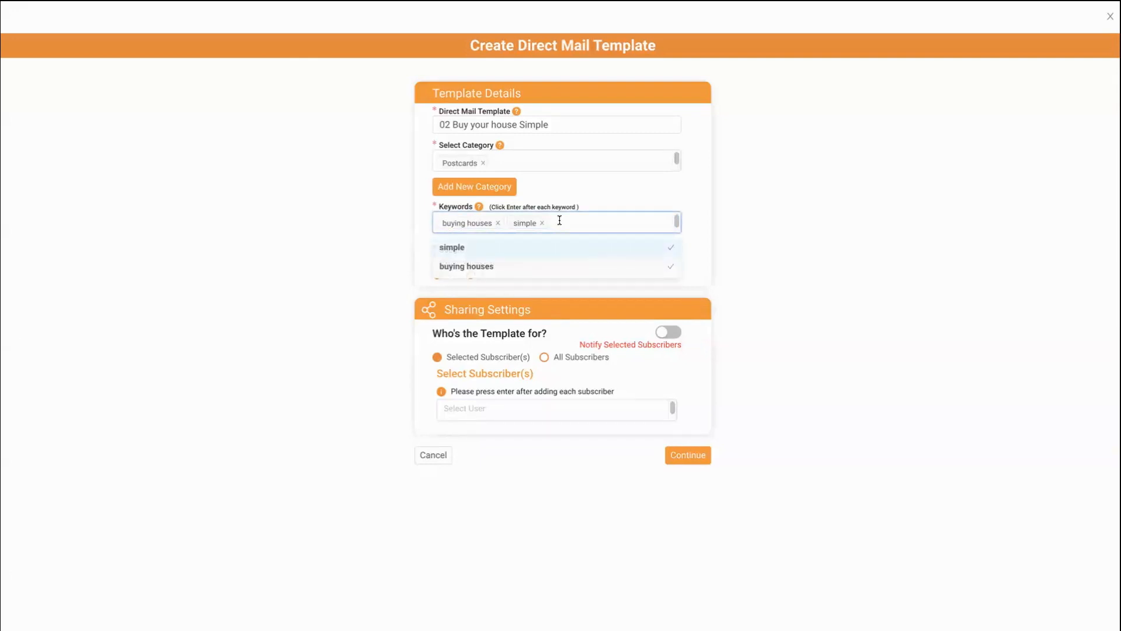
- Re-add the 'simple' keyword tag beside 'buying houses' and continue to the postcard designer
{"action": "key", "text": "BackSpace"}
{"action": "type", "text": "sim"}
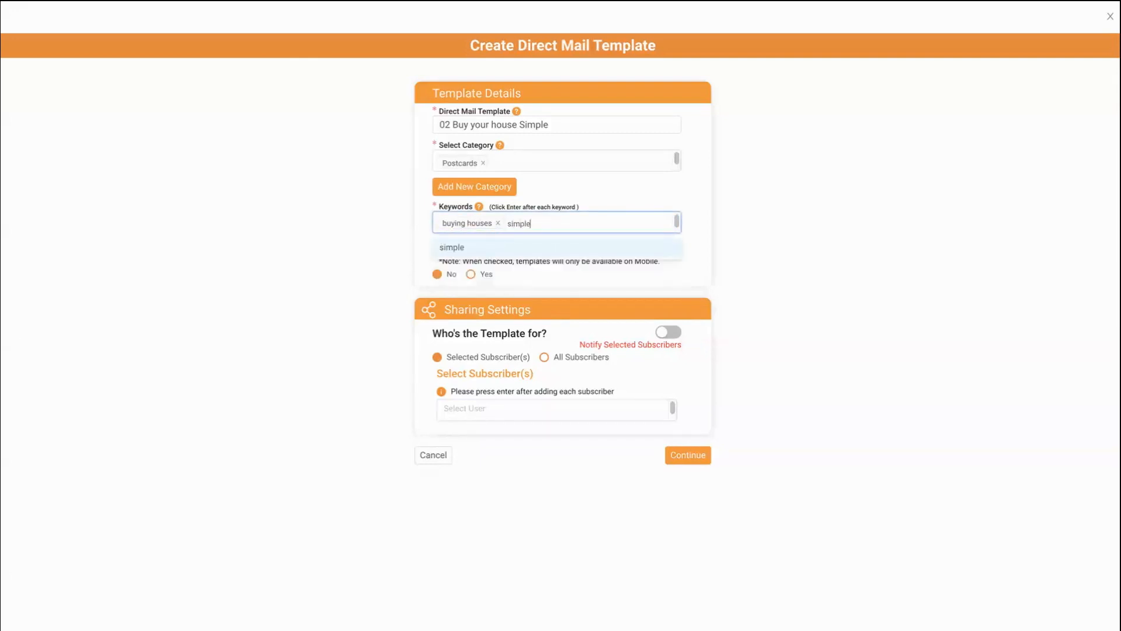
{"action": "type", "text": "ple"}
{"action": "key", "text": "Return"}
{"action": "left_click", "coordinate": [509, 413]}
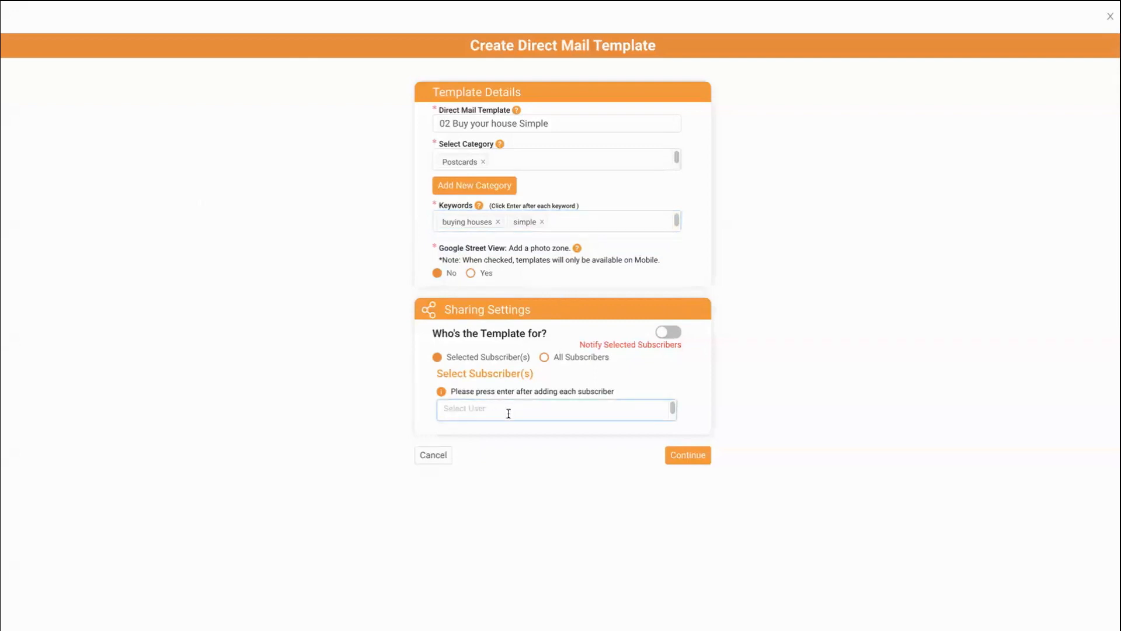
{"action": "left_click", "coordinate": [688, 458]}
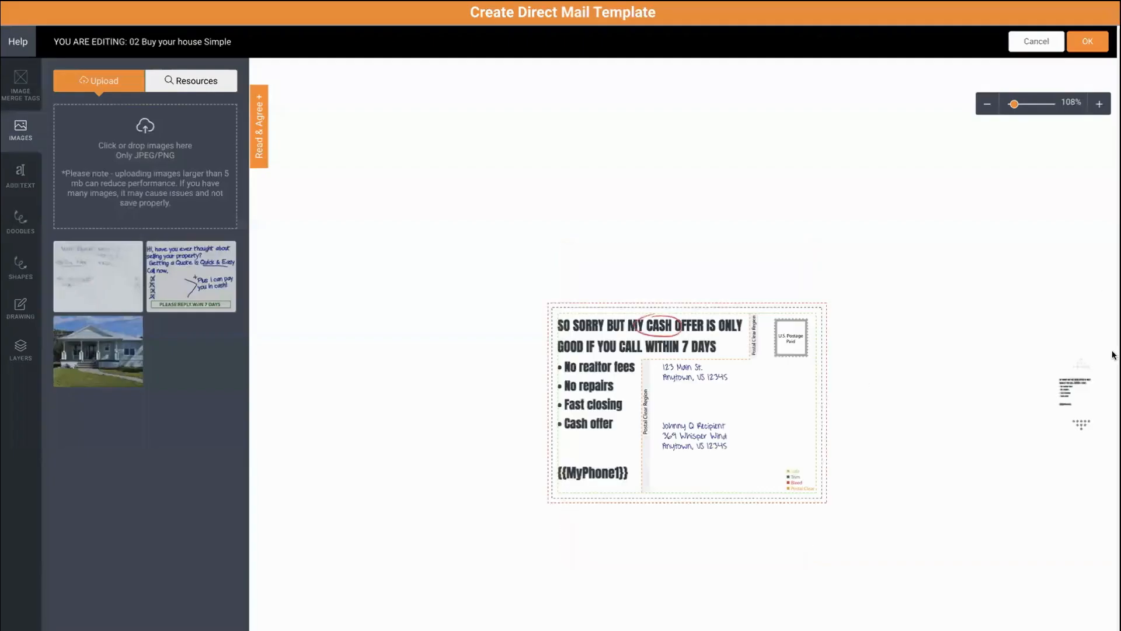
- Switch to the postcard's front side and zoom in to 188%
{"action": "left_click", "coordinate": [1081, 423]}
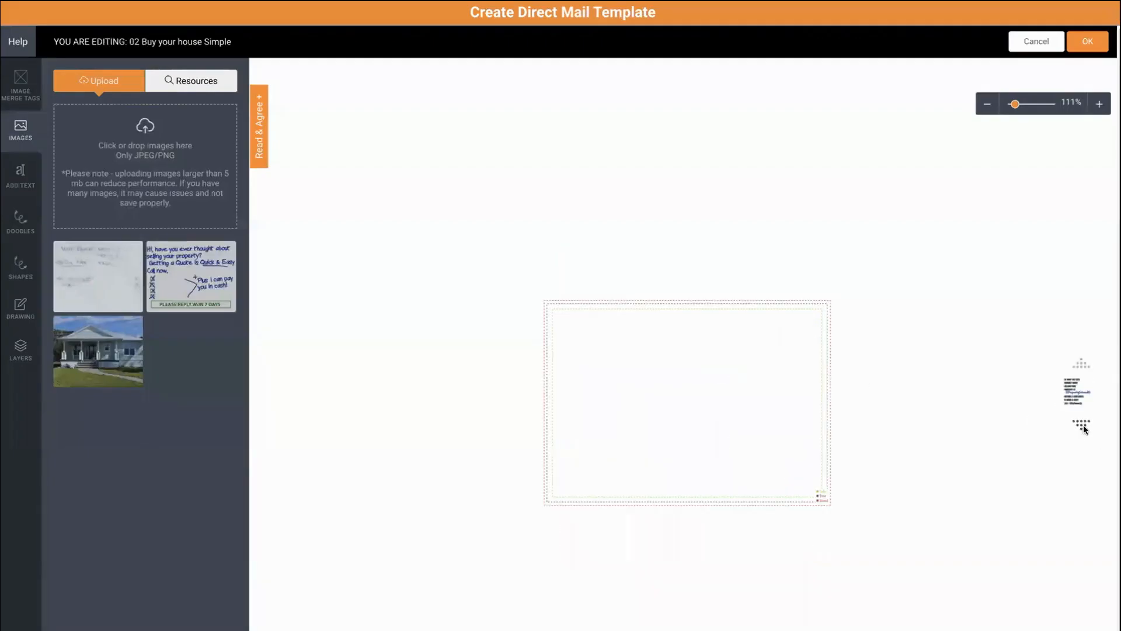
{"action": "left_click", "coordinate": [1095, 104]}
{"action": "left_click", "coordinate": [1095, 104]}
{"action": "left_click", "coordinate": [1096, 104]}
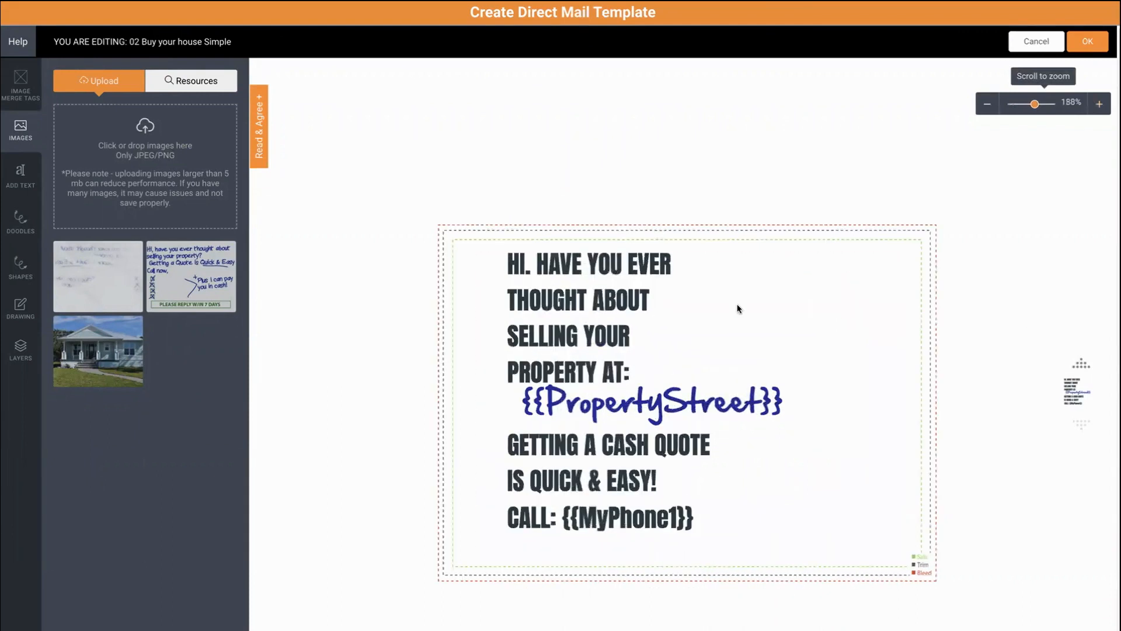
- Add a square shape filled #2c3940 and stretch it to the card's bleed line
{"action": "left_click", "coordinate": [19, 274]}
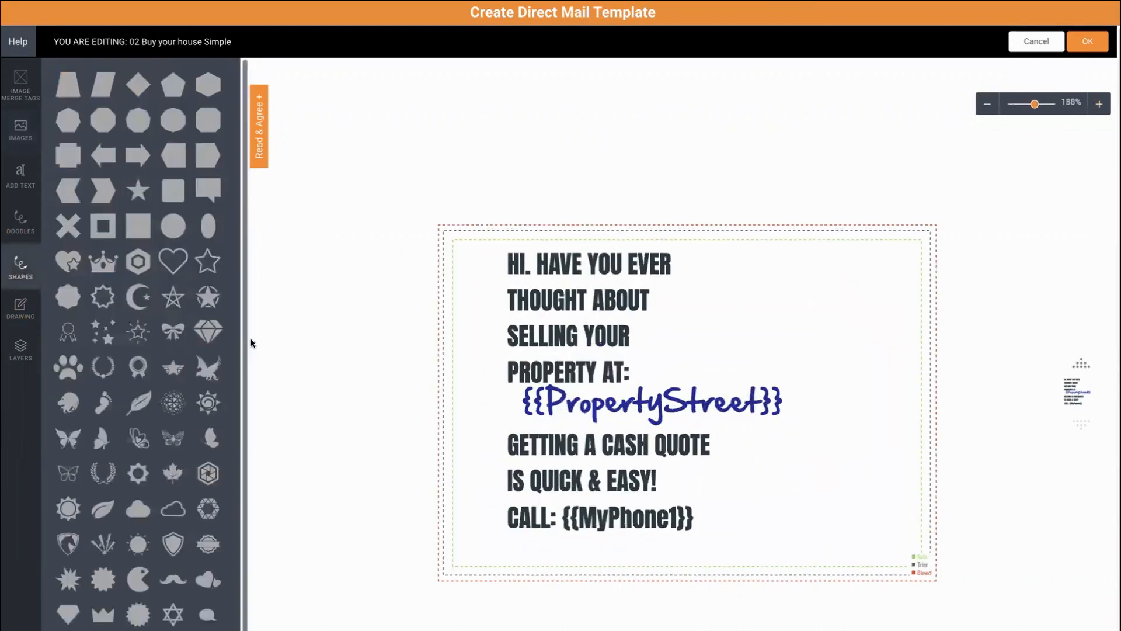
{"action": "left_click", "coordinate": [139, 238]}
{"action": "left_click_drag", "start_coordinate": [694, 405], "coordinate": [1010, 352]}
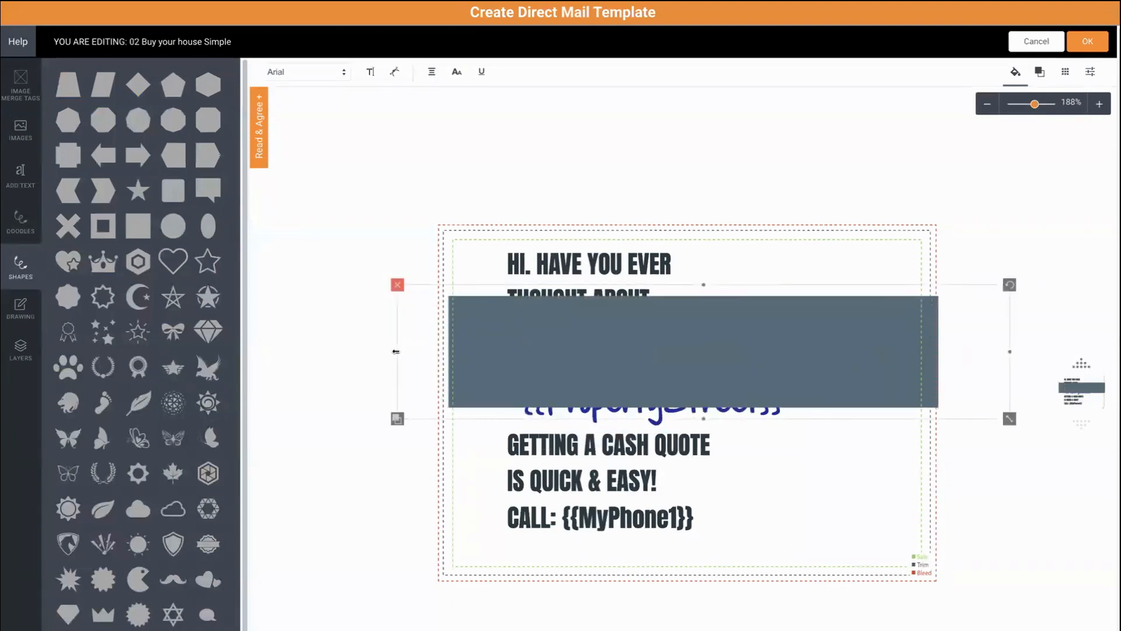
{"action": "left_click_drag", "start_coordinate": [396, 352], "coordinate": [330, 351]}
{"action": "left_click", "coordinate": [1015, 71]}
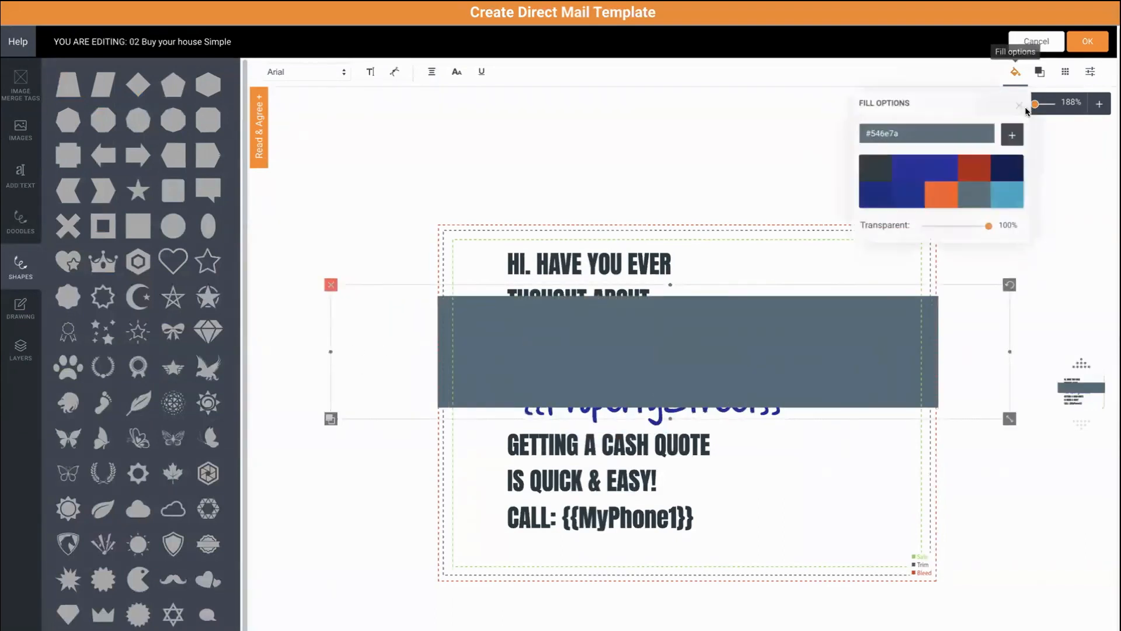
{"action": "left_click", "coordinate": [880, 168]}
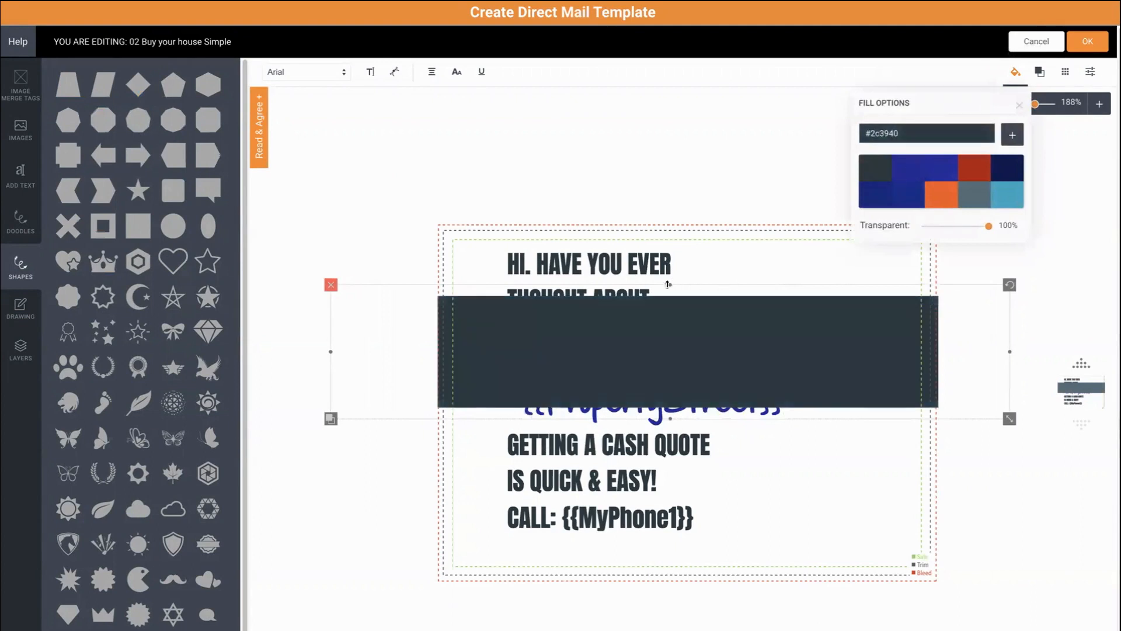
{"action": "left_click_drag", "start_coordinate": [668, 284], "coordinate": [668, 198]}
{"action": "left_click_drag", "start_coordinate": [670, 419], "coordinate": [701, 624]}
{"action": "left_click_drag", "start_coordinate": [671, 195], "coordinate": [670, 178]}
- Send Shape 24 to the bottom of the layer stack and move it to the lower-right corner
{"action": "left_click", "coordinate": [20, 349]}
{"action": "left_click_drag", "start_coordinate": [133, 72], "coordinate": [160, 202]}
{"action": "left_click_drag", "start_coordinate": [460, 262], "coordinate": [673, 518]}
{"action": "left_click", "coordinate": [568, 294]}
- Make the headline, GETTING A CASH QUOTE and CALL: {{MyPhone1}} text white
{"action": "left_click", "coordinate": [1041, 71]}
{"action": "left_click", "coordinate": [952, 133]}
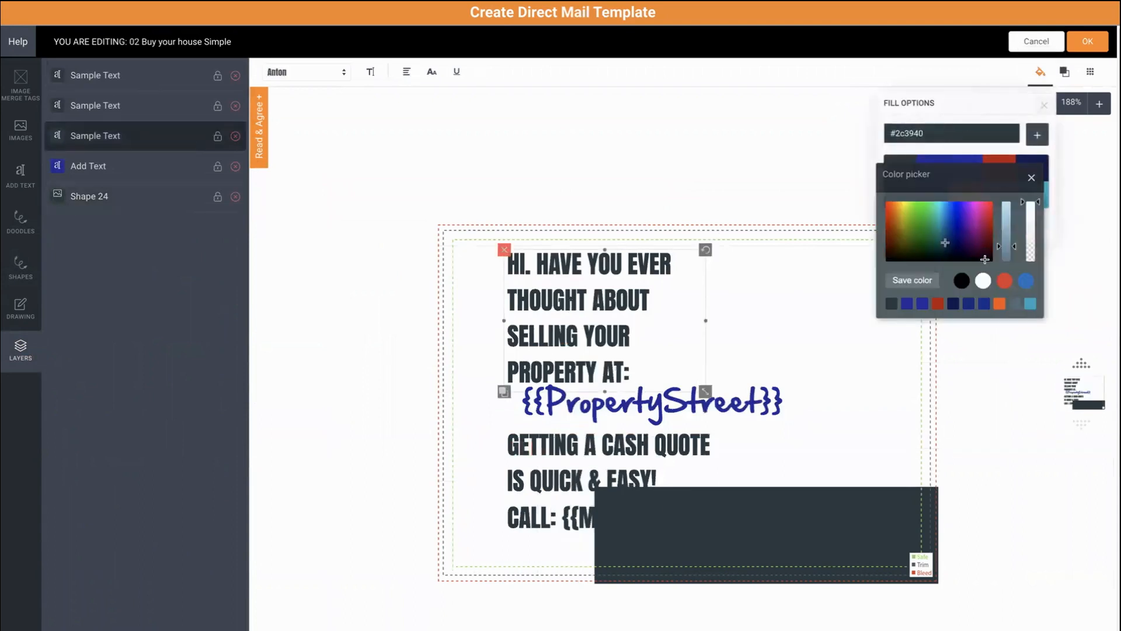
{"action": "left_click", "coordinate": [983, 280]}
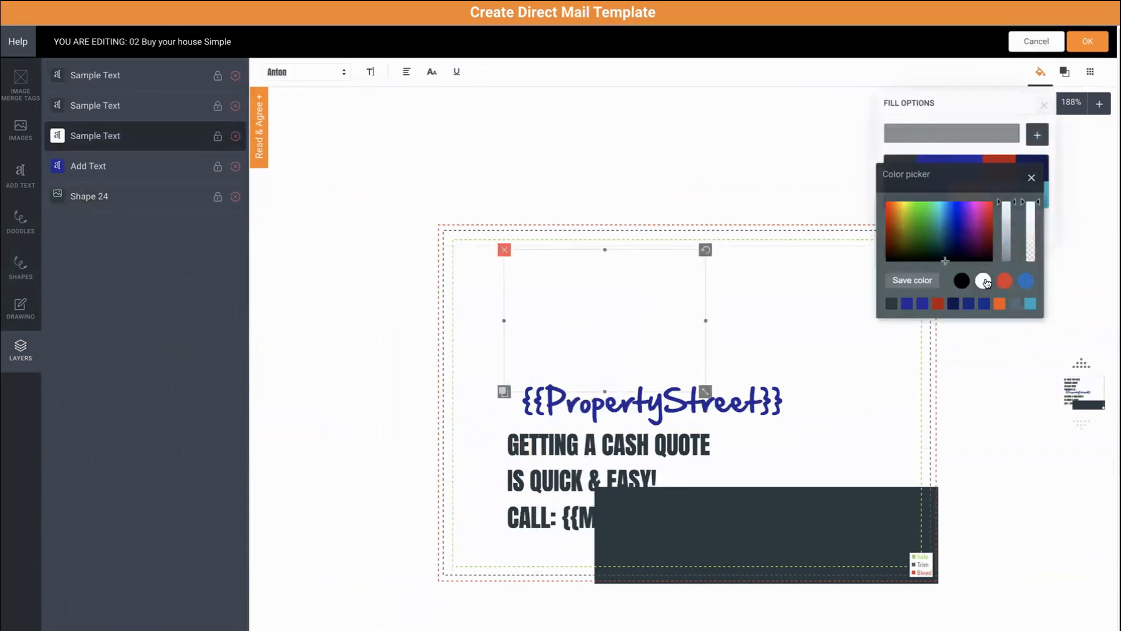
{"action": "left_click", "coordinate": [598, 442]}
{"action": "left_click", "coordinate": [1041, 71]}
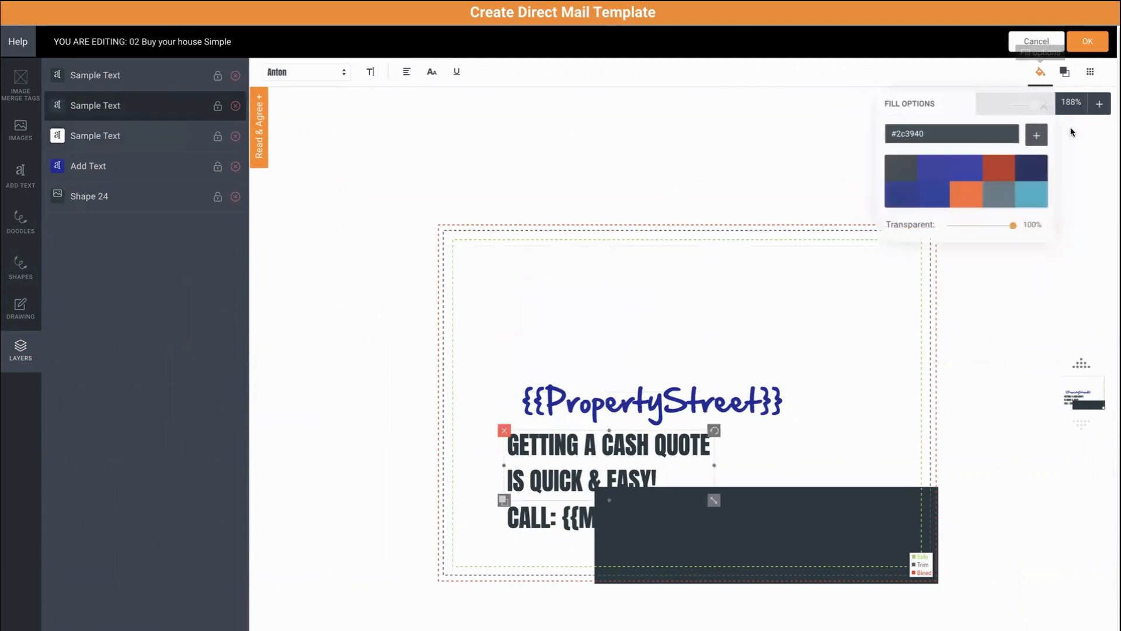
{"action": "left_click", "coordinate": [977, 131]}
{"action": "left_click", "coordinate": [984, 281]}
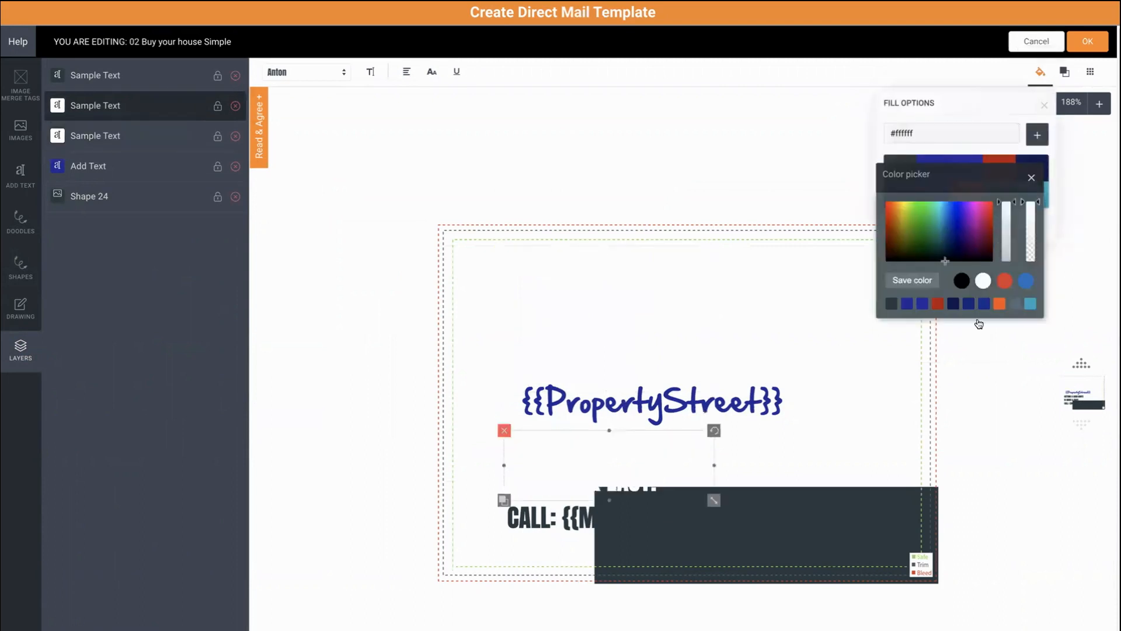
{"action": "left_click", "coordinate": [529, 528]}
{"action": "left_click", "coordinate": [1040, 72]}
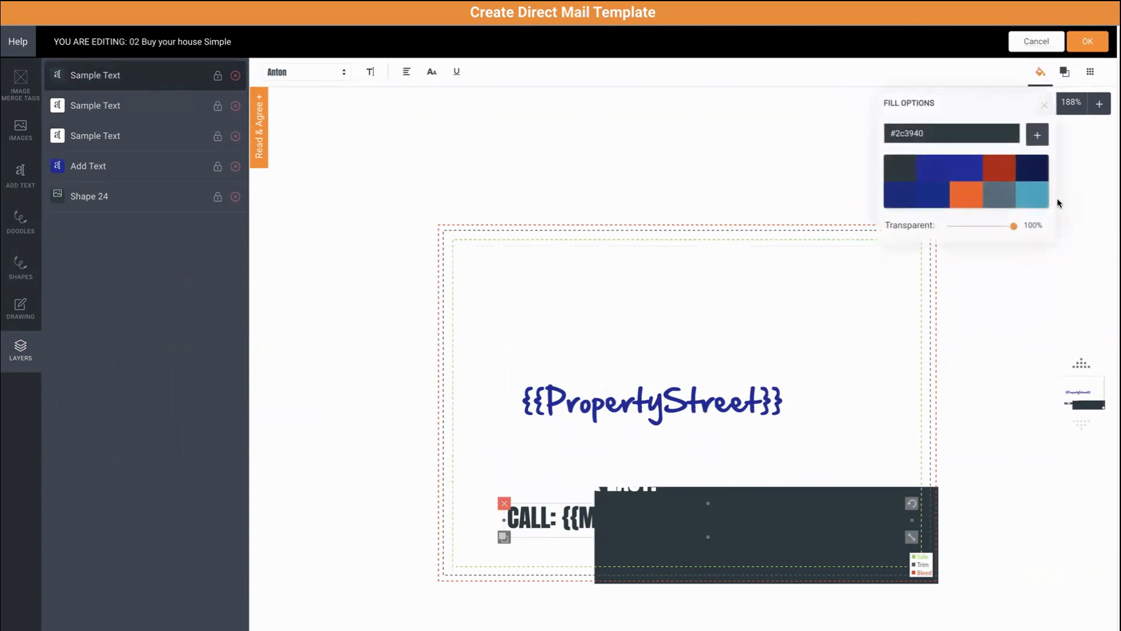
{"action": "left_click", "coordinate": [985, 130]}
{"action": "left_click", "coordinate": [983, 280]}
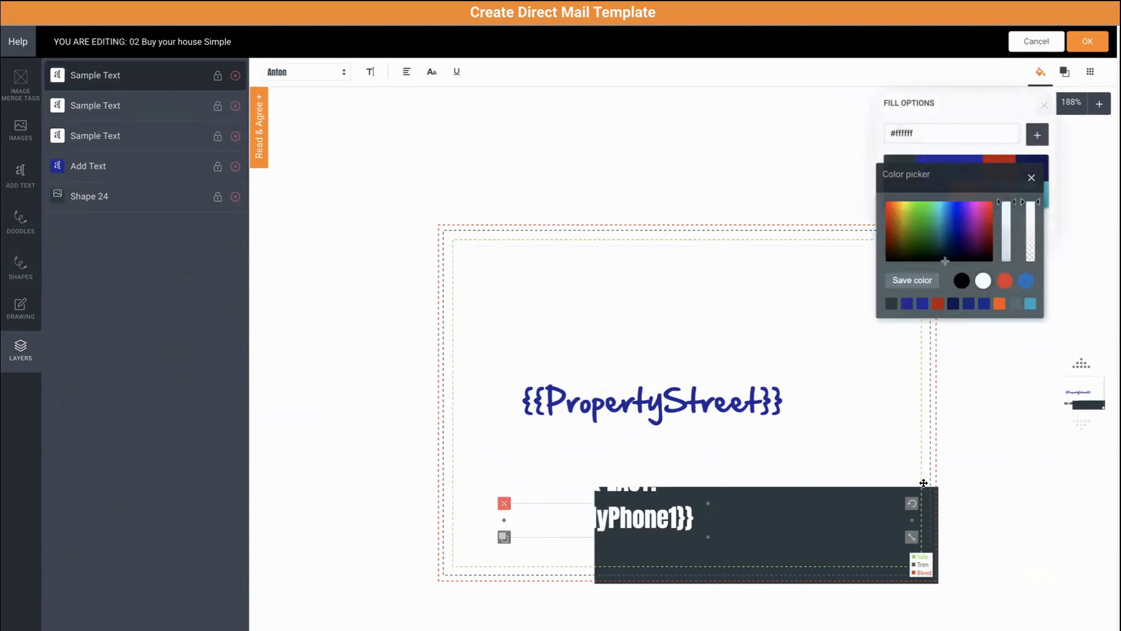
- Stretch the dark shape over the whole card and colour {{PropertyStreet}} green #42cc2d
{"action": "left_click", "coordinate": [939, 495]}
{"action": "left_click_drag", "start_coordinate": [938, 495], "coordinate": [804, 269]}
{"action": "left_click", "coordinate": [727, 403]}
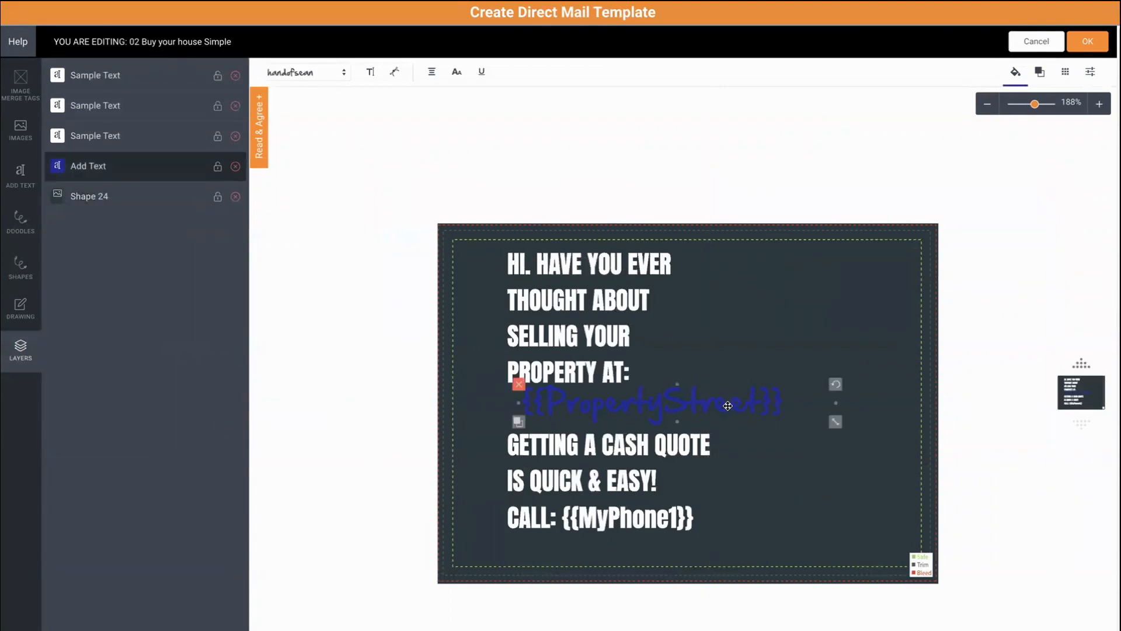
{"action": "left_click", "coordinate": [1040, 72]}
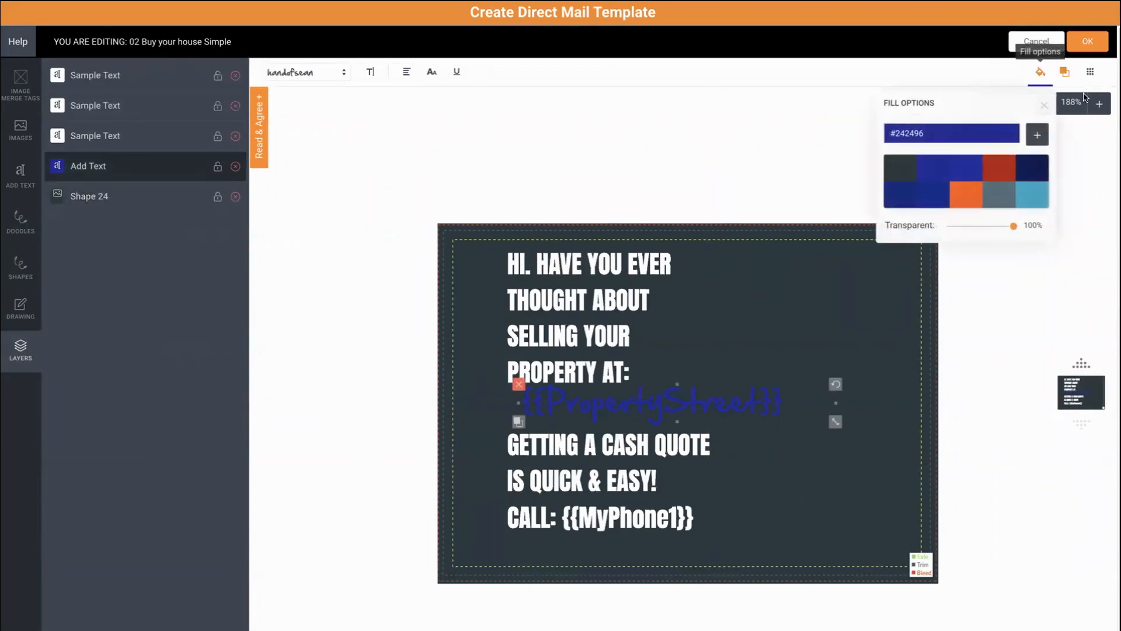
{"action": "left_click", "coordinate": [991, 133]}
{"action": "left_click_drag", "start_coordinate": [960, 206], "coordinate": [918, 215]}
{"action": "left_click_drag", "start_coordinate": [1017, 221], "coordinate": [1017, 216]}
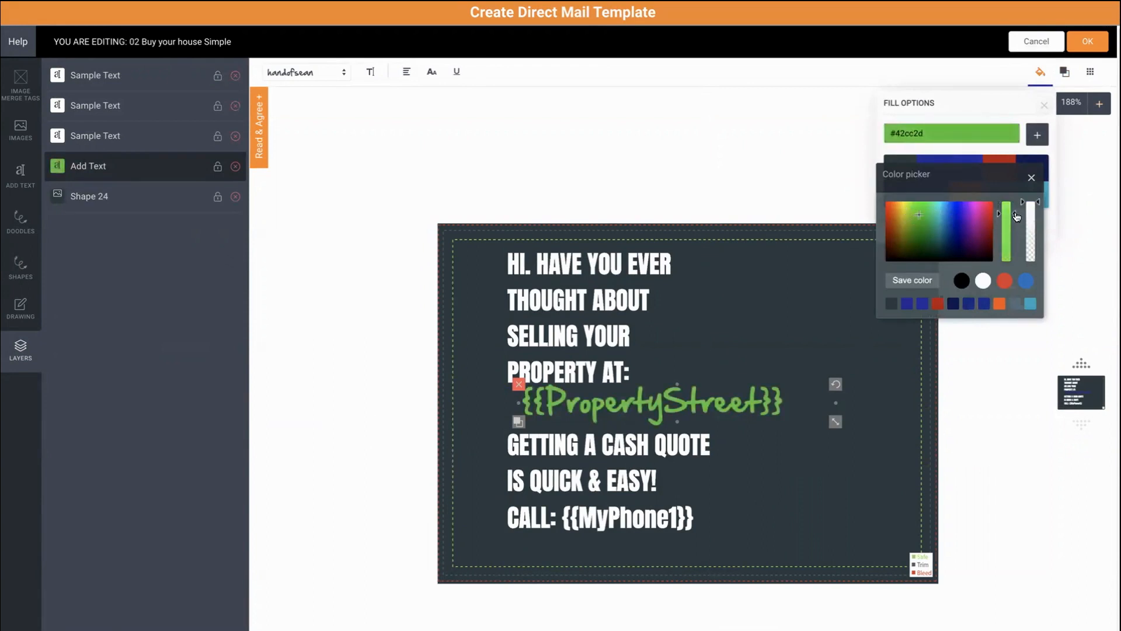
{"action": "left_click", "coordinate": [733, 176]}
{"action": "left_click", "coordinate": [874, 128]}
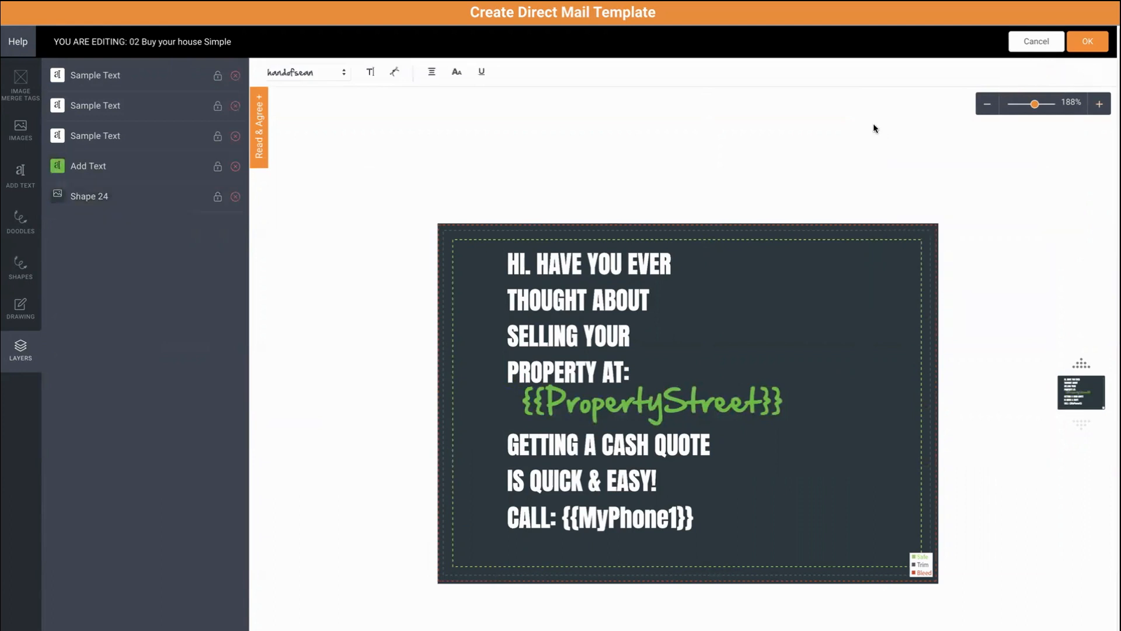
- Replace the line under PROPERTY AT: with the Property Street merge field and generate proofs
{"action": "left_click", "coordinate": [987, 106]}
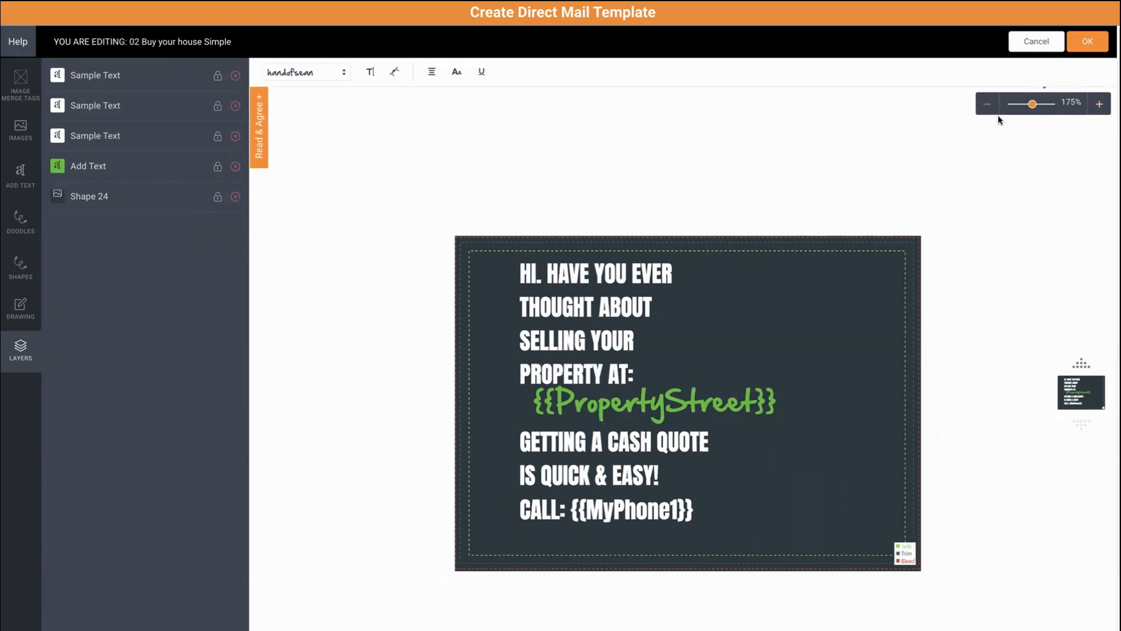
{"action": "left_click", "coordinate": [631, 400]}
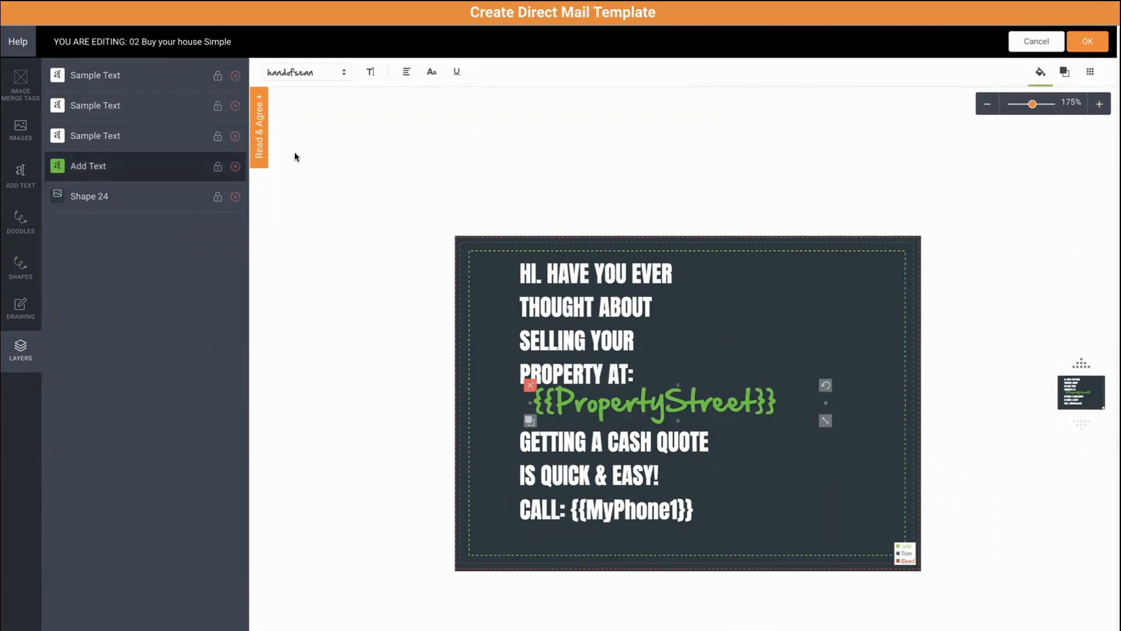
{"action": "left_click", "coordinate": [368, 73]}
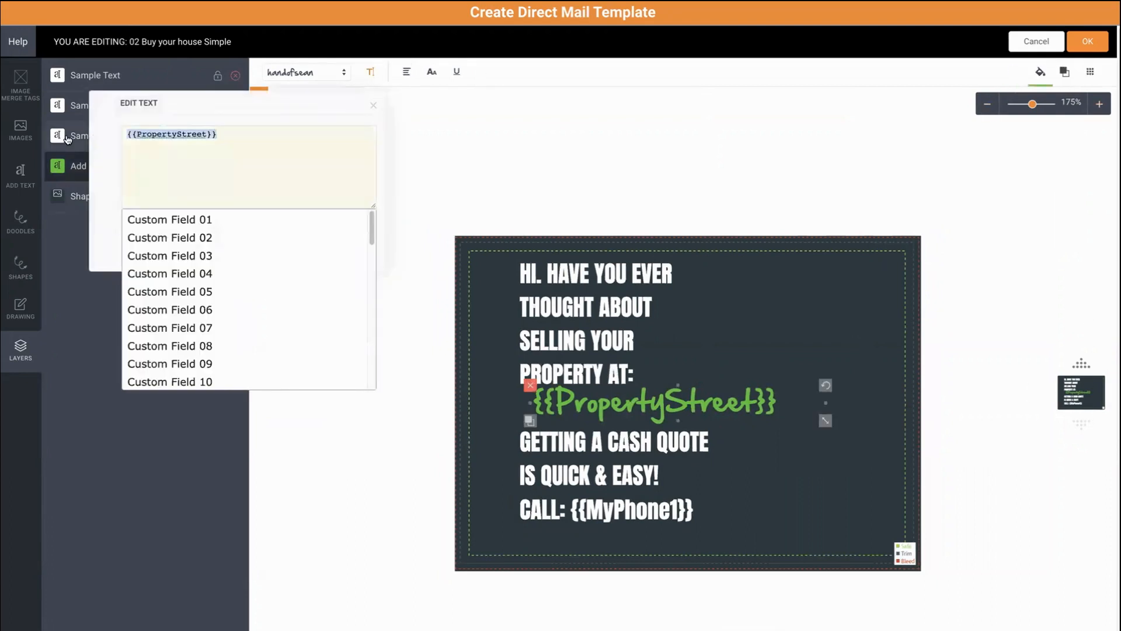
{"action": "type", "text": "{{"}
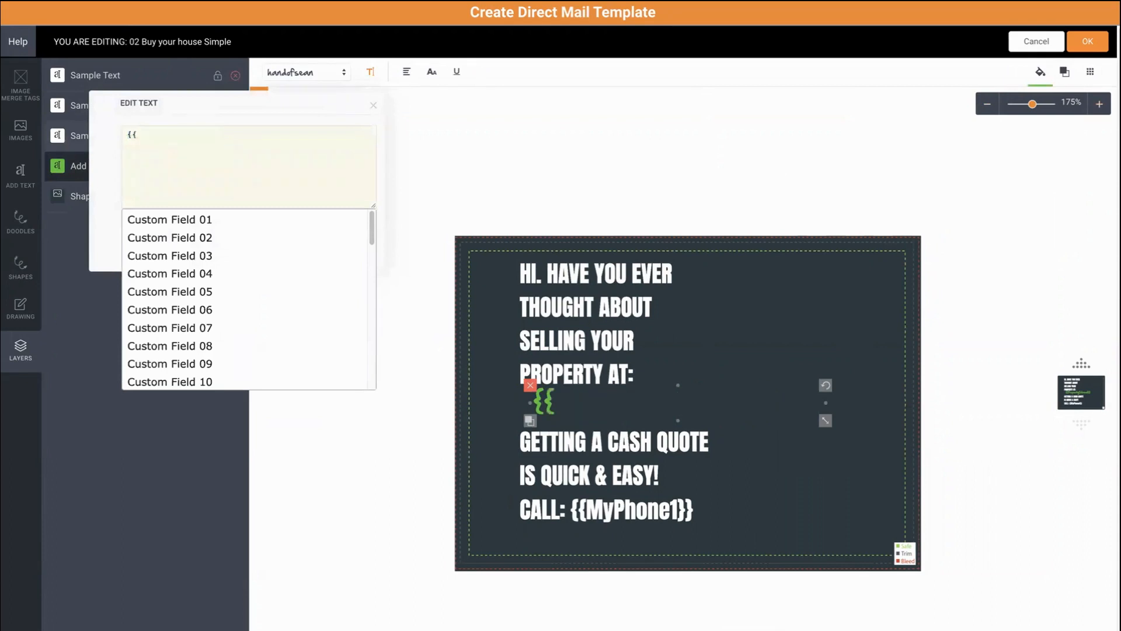
{"action": "type", "text": "prop"}
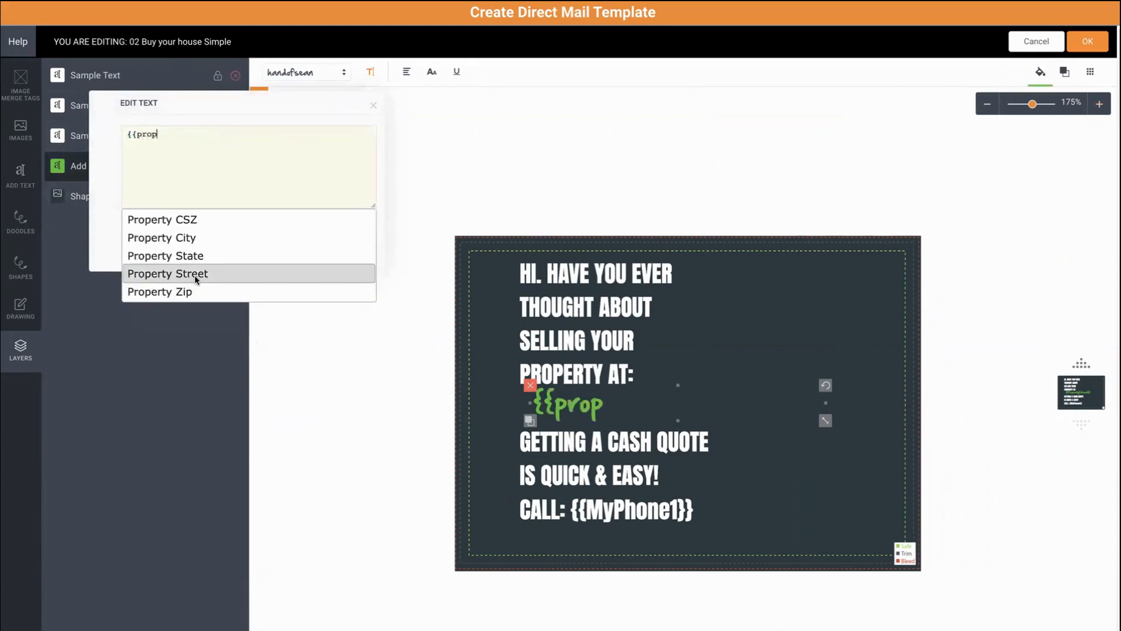
{"action": "left_click", "coordinate": [175, 277]}
{"action": "left_click", "coordinate": [914, 221]}
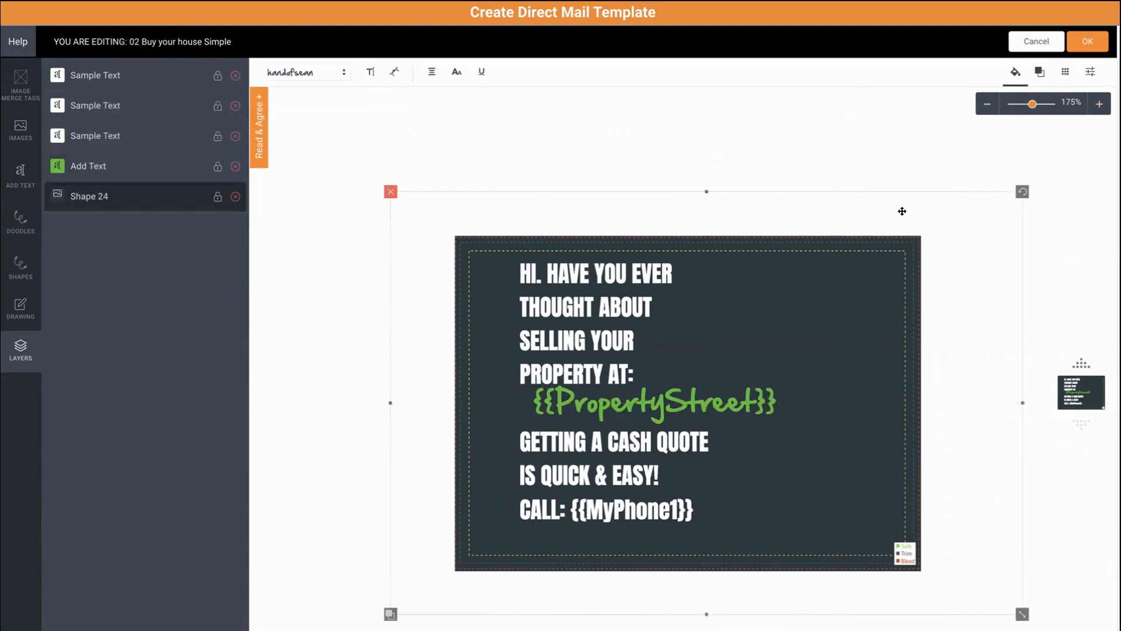
{"action": "left_click", "coordinate": [579, 415]}
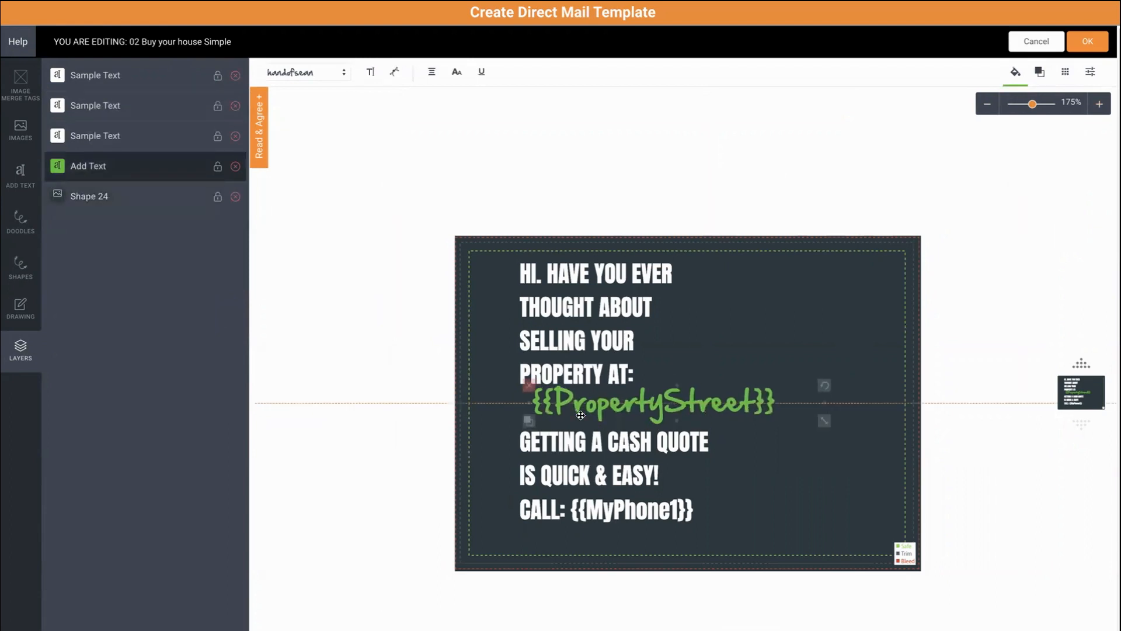
{"action": "left_click", "coordinate": [387, 451]}
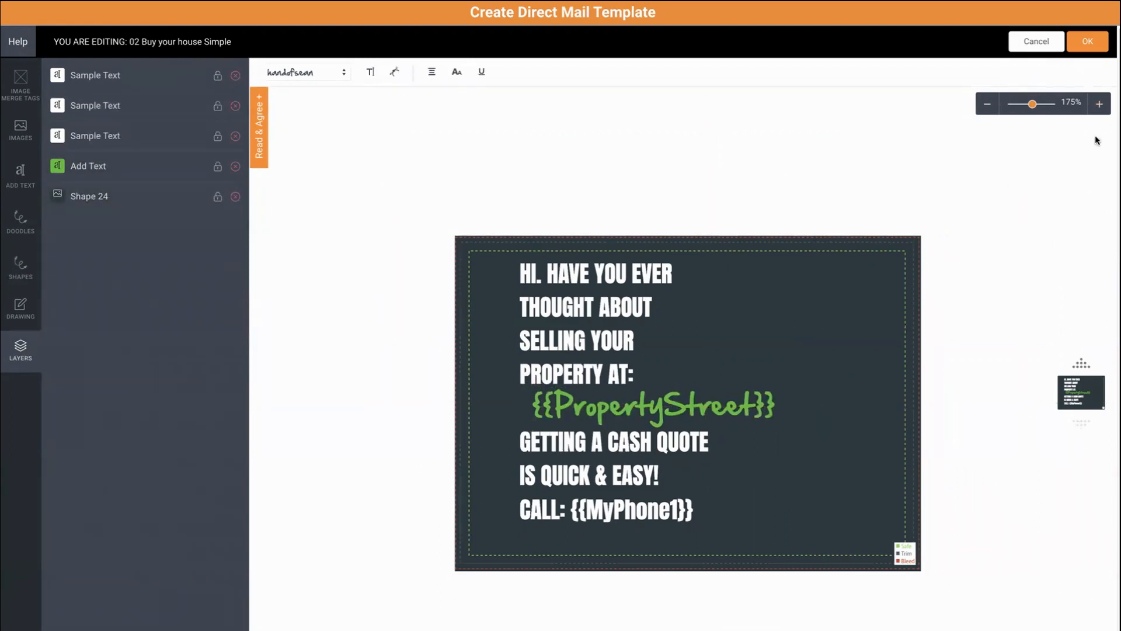
{"action": "left_click", "coordinate": [1087, 44]}
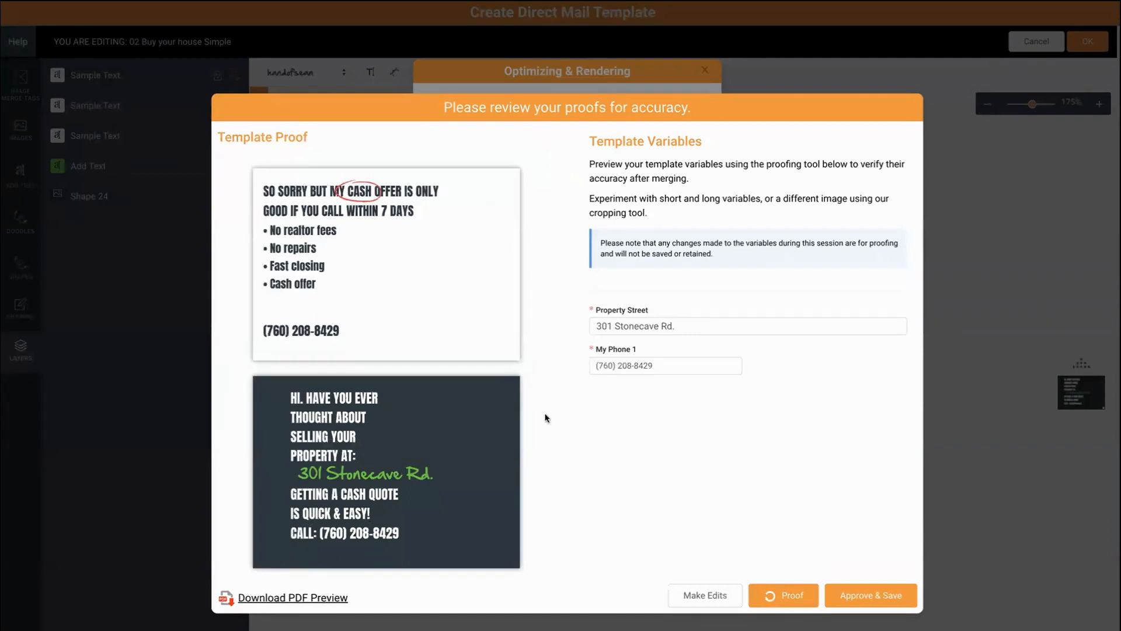
- Re-proof with '123 Main St.' as the sample property street, then approve and save
{"action": "left_click_drag", "start_coordinate": [693, 326], "coordinate": [591, 317]}
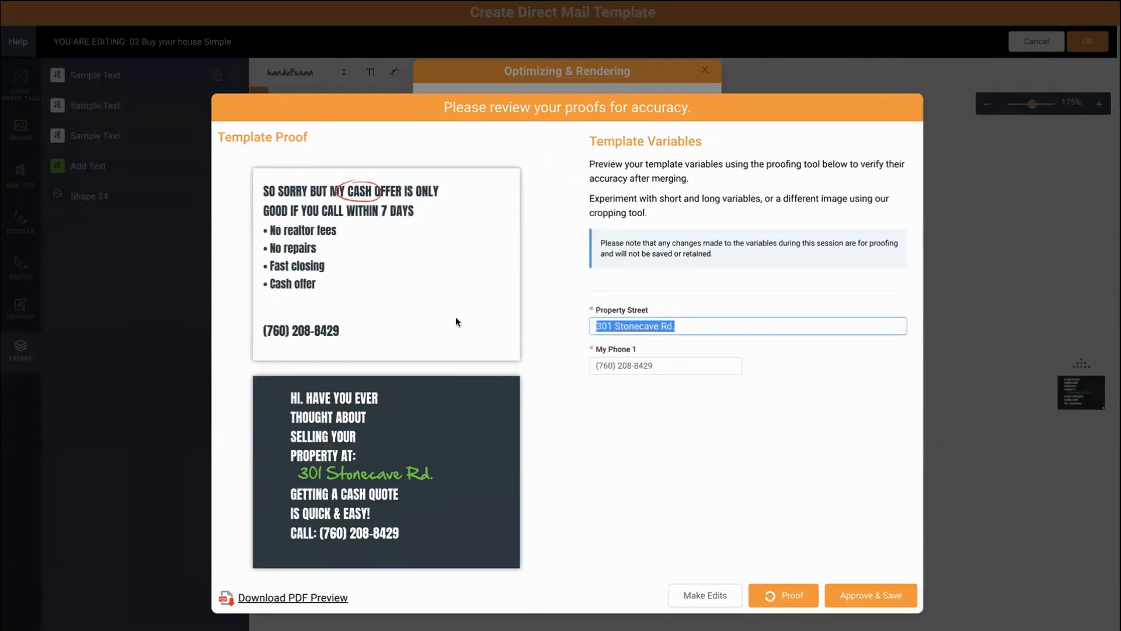
{"action": "type", "text": "123 Main St."}
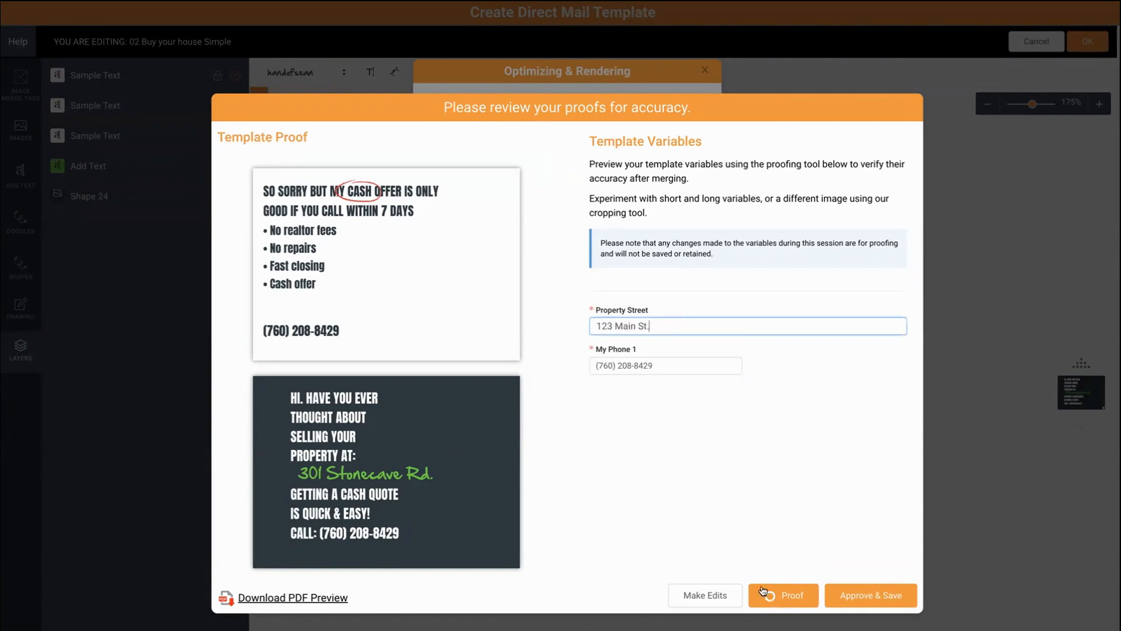
{"action": "left_click", "coordinate": [783, 596]}
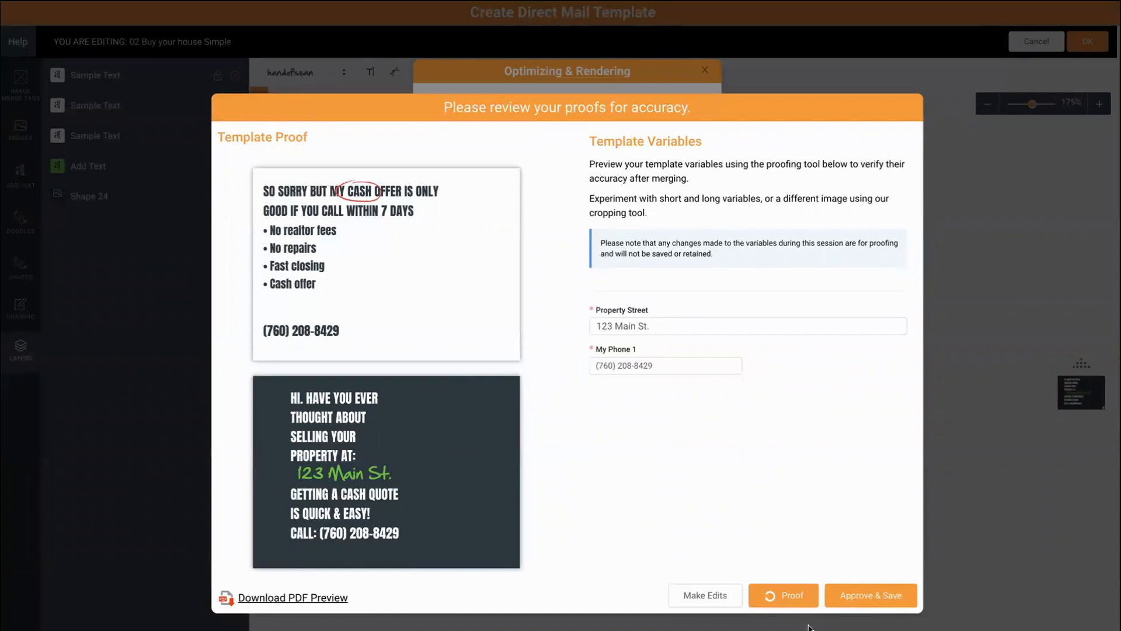
{"action": "left_click", "coordinate": [872, 596]}
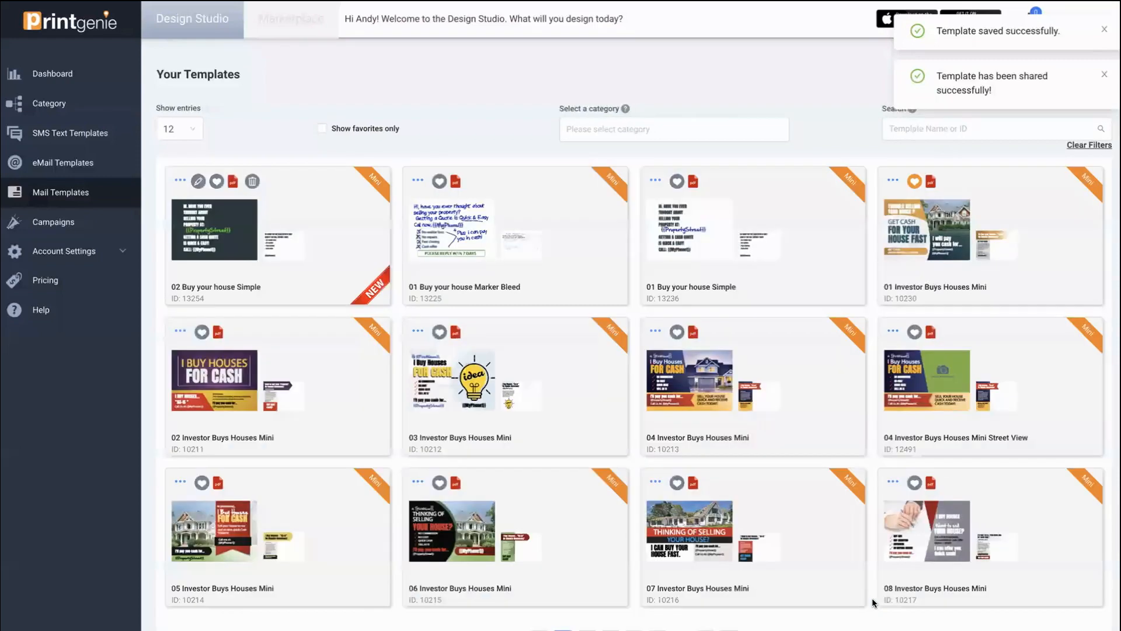
- Preview and close the saved '02 Buy your house Simple' template, then return to the Marketplace
{"action": "left_click", "coordinate": [197, 238]}
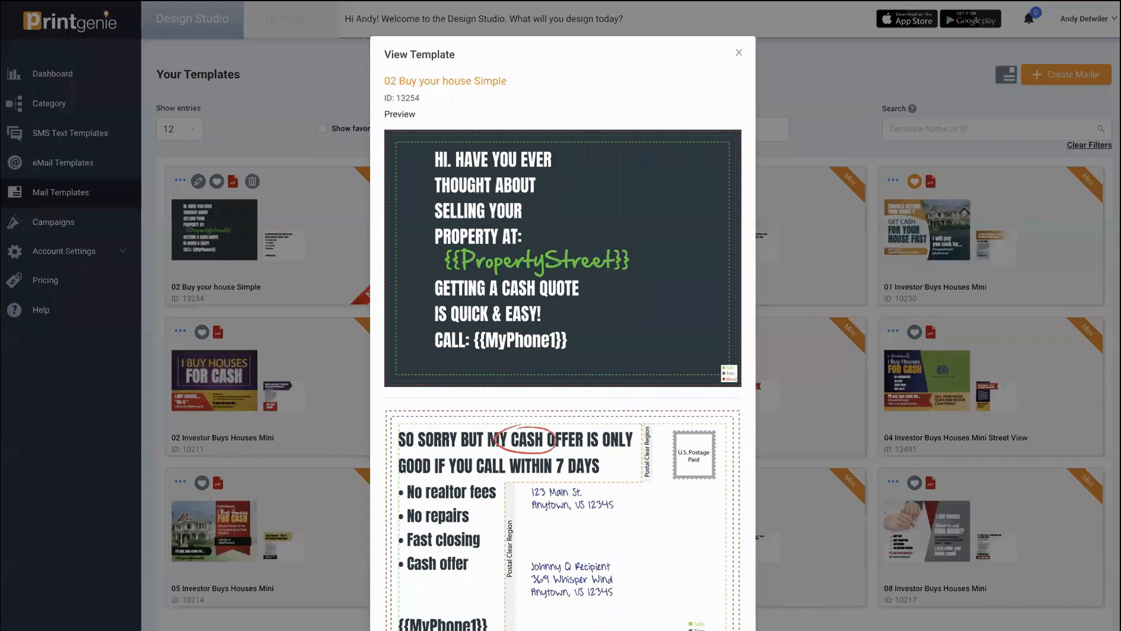
{"action": "left_click", "coordinate": [830, 376]}
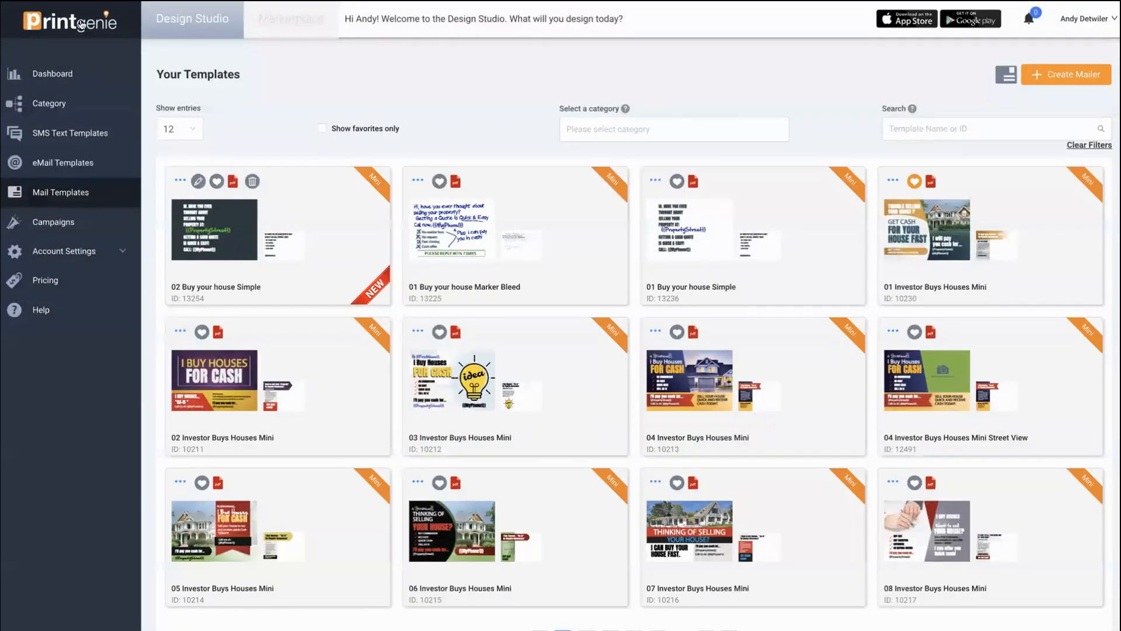
{"action": "left_click", "coordinate": [284, 22]}
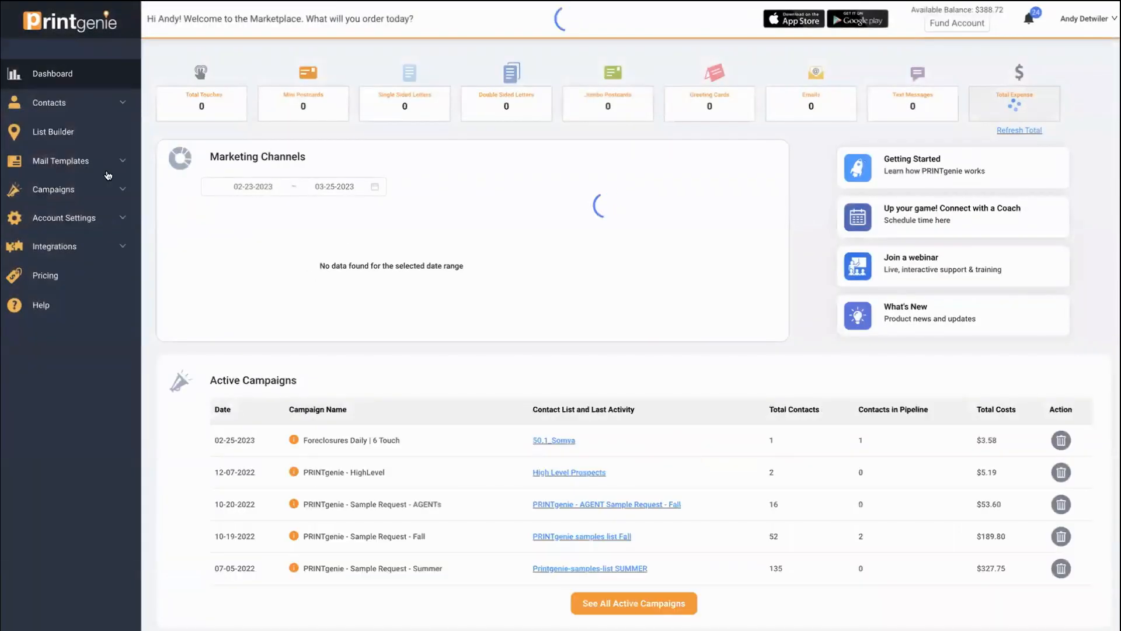
- Search Mail Templates for '02 Buy your house Simple' and start an order, checking the 1 contact option
{"action": "left_click", "coordinate": [63, 160]}
{"action": "left_click", "coordinate": [69, 188]}
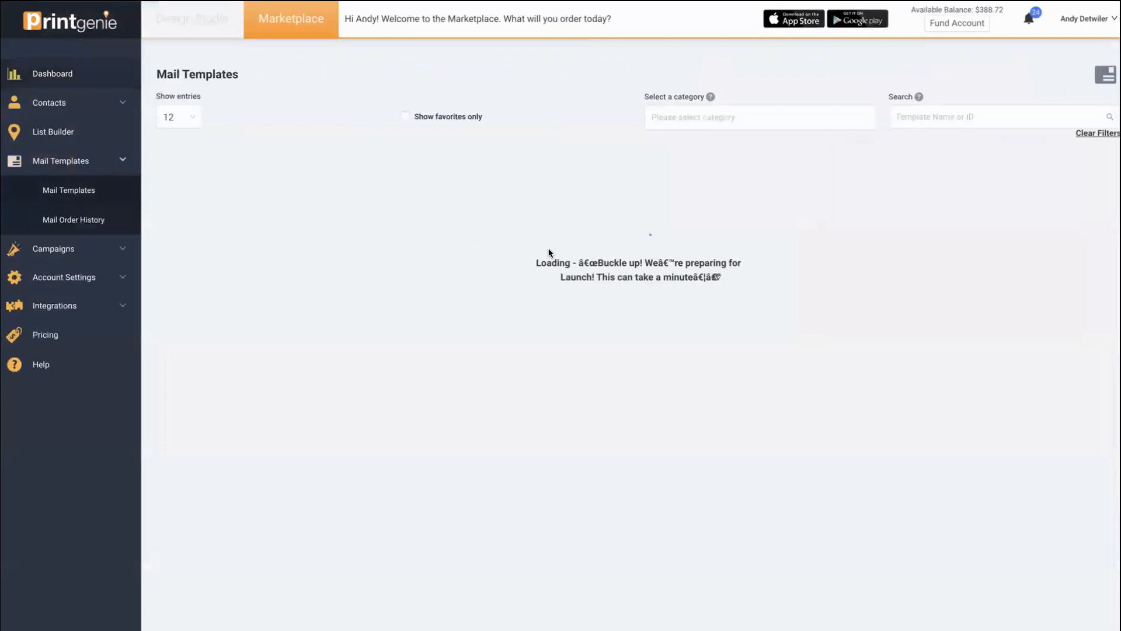
{"action": "left_click", "coordinate": [1018, 116]}
{"action": "type", "text": "02 Buy your house Simple"}
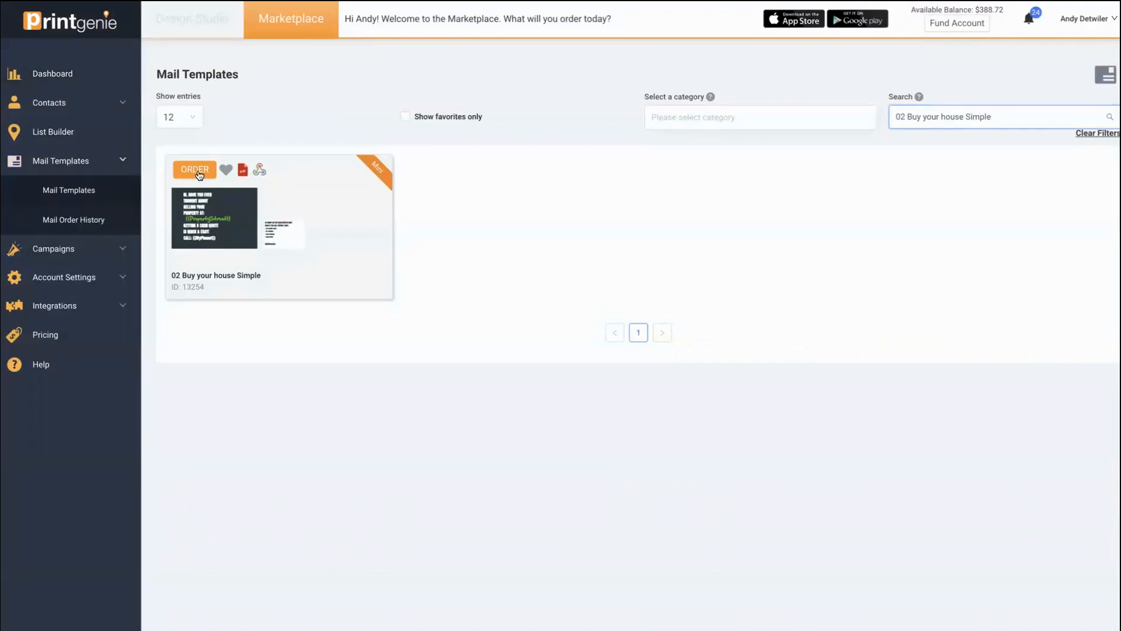
{"action": "left_click", "coordinate": [196, 171]}
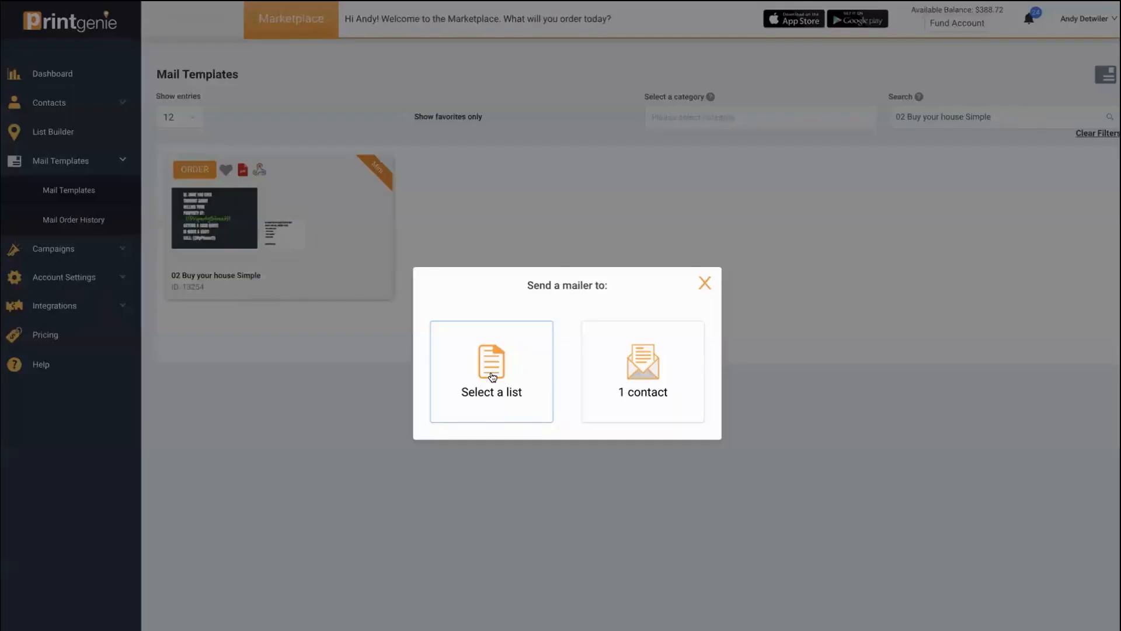
{"action": "left_click", "coordinate": [657, 370]}
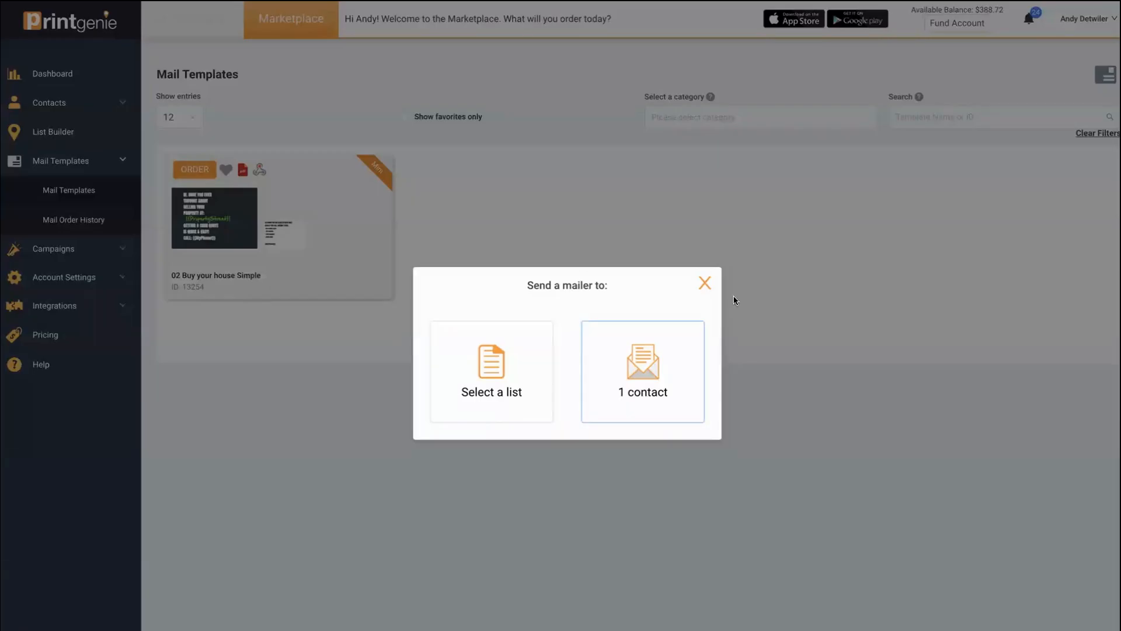
{"action": "left_click", "coordinate": [704, 283]}
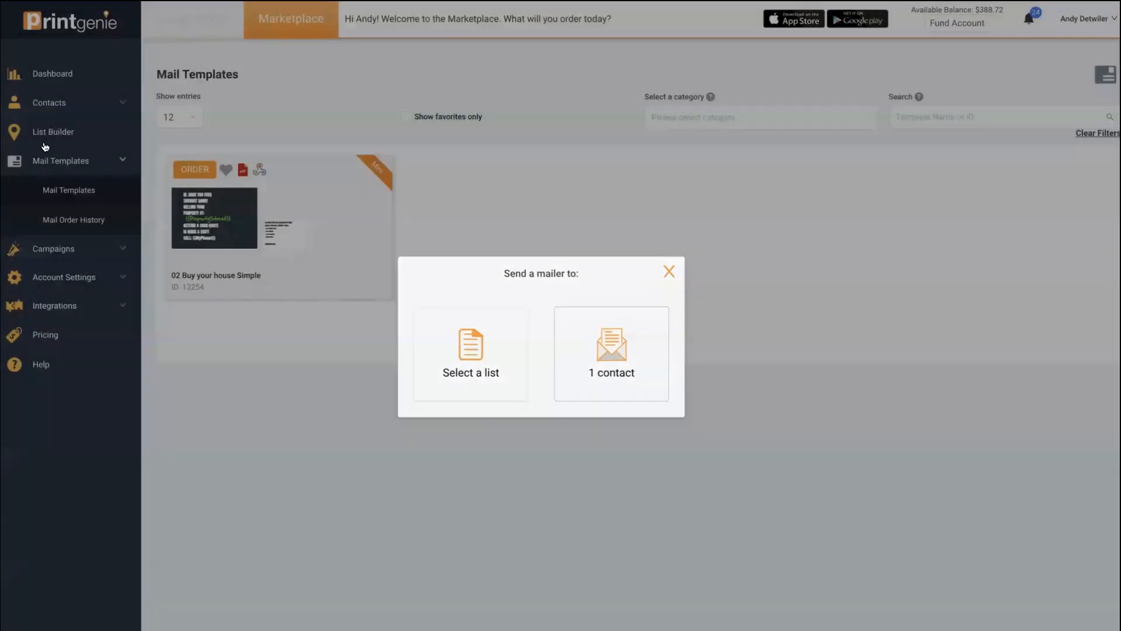
{"action": "left_click", "coordinate": [52, 134]}
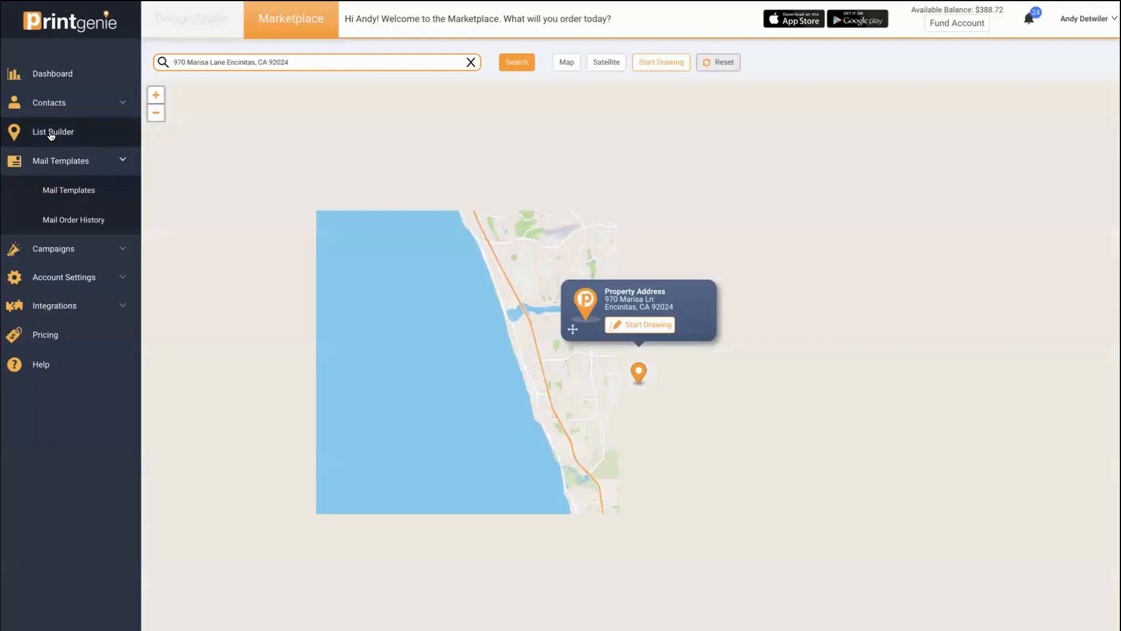
{"action": "scroll", "coordinate": [672, 536], "scroll_direction": "up", "scroll_amount": 1}
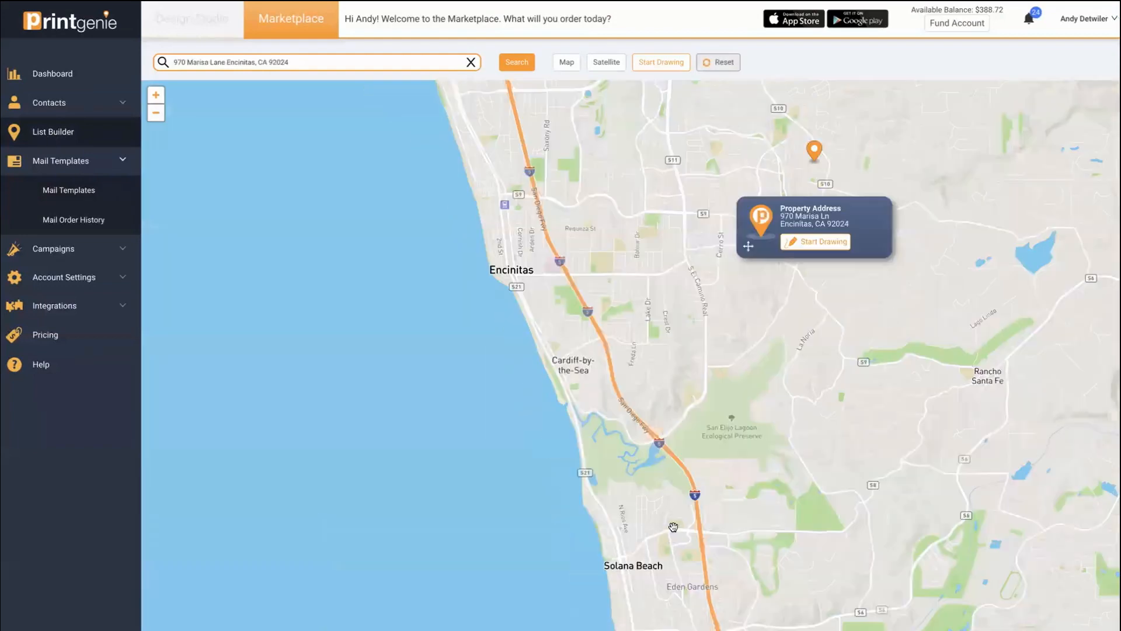
{"action": "scroll", "coordinate": [659, 500], "scroll_direction": "up", "scroll_amount": 1}
{"action": "scroll", "coordinate": [680, 490], "scroll_direction": "up", "scroll_amount": 1}
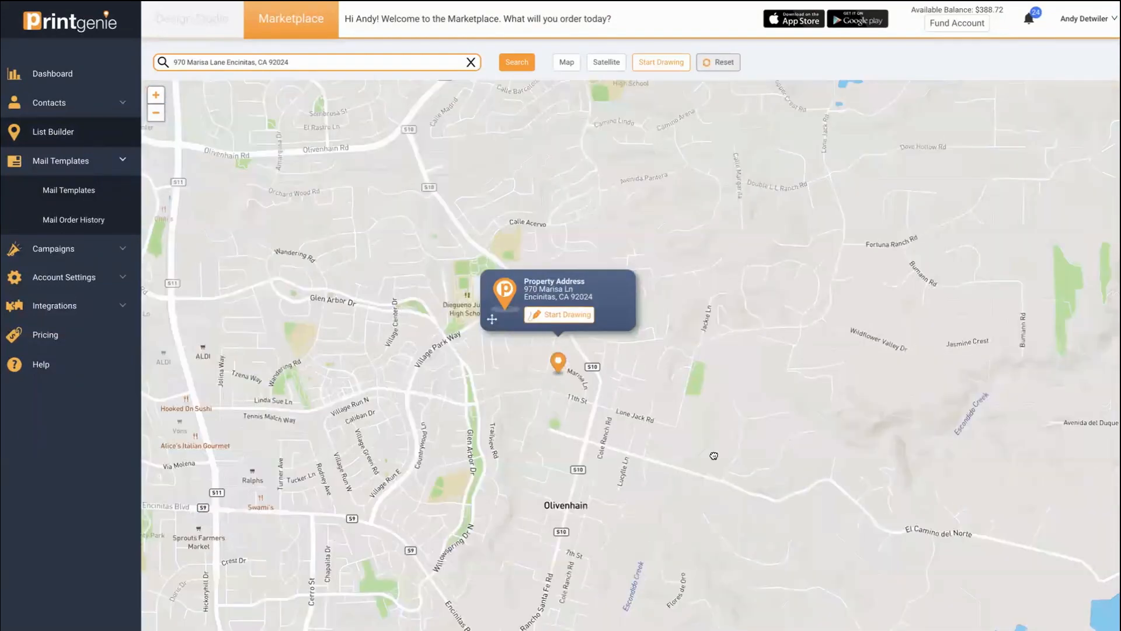
{"action": "scroll", "coordinate": [672, 357], "scroll_direction": "up", "scroll_amount": 2}
{"action": "left_click_drag", "start_coordinate": [146, 58], "coordinate": [122, 56]}
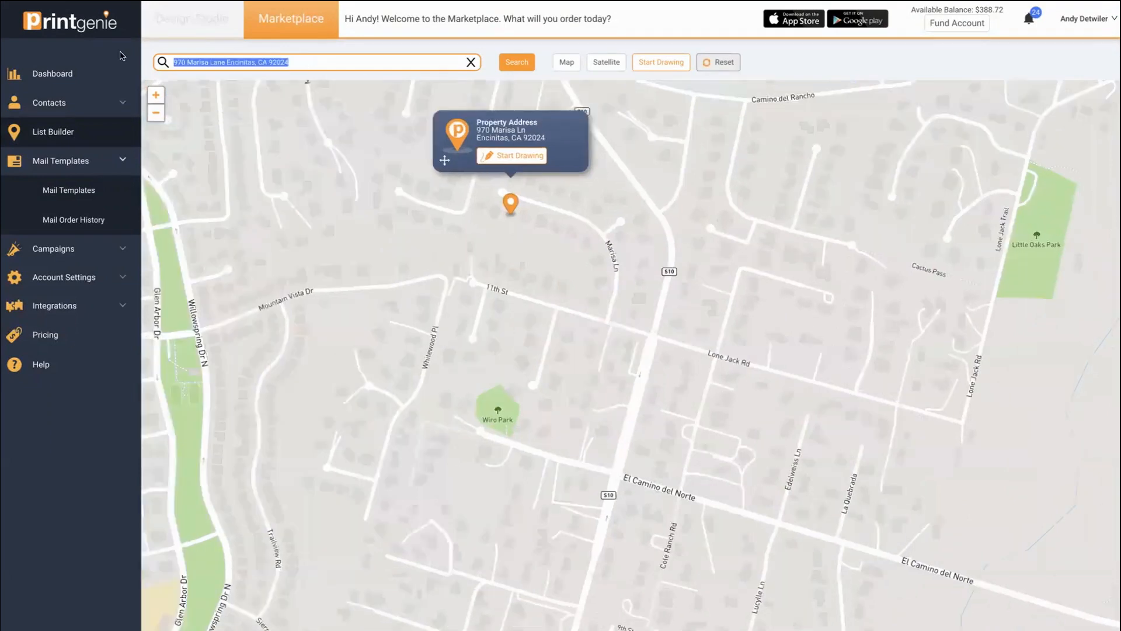
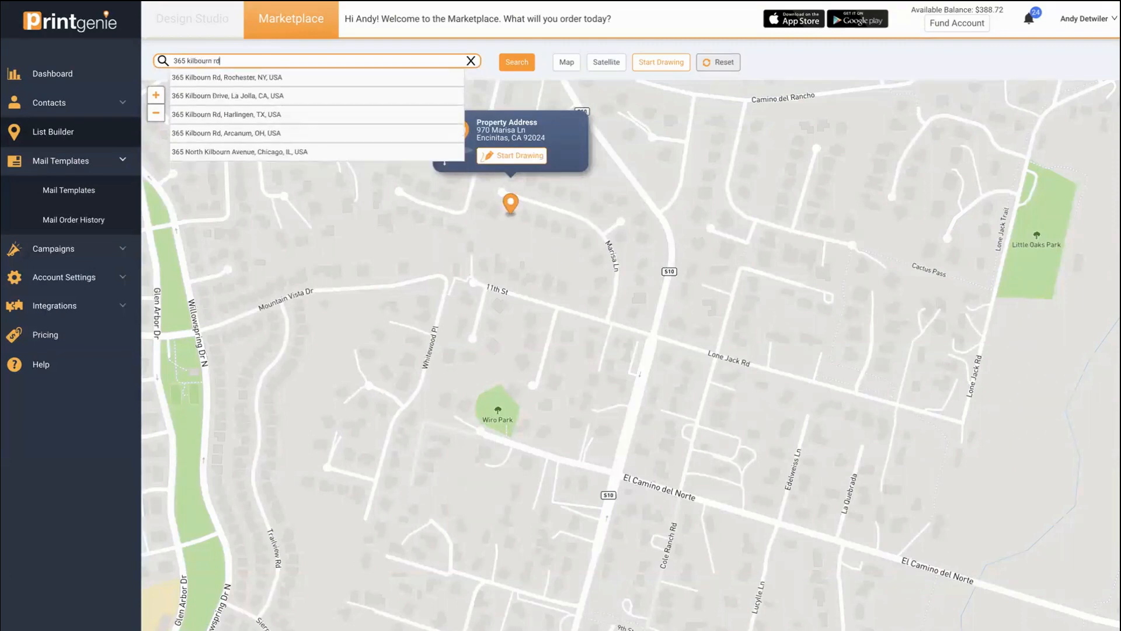
{"action": "left_click", "coordinate": [223, 82]}
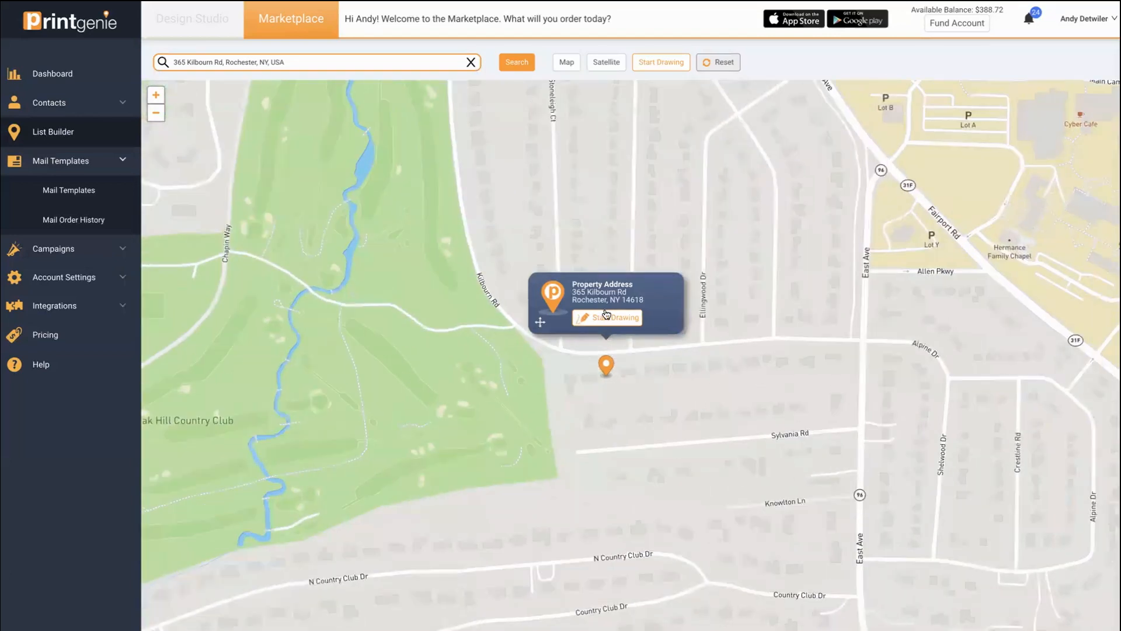
- Draw a closed area around the property along Kilbourn Rd and Sylvania Rd, then switch to satellite view
{"action": "left_click", "coordinate": [606, 317]}
{"action": "left_click", "coordinate": [545, 363]}
{"action": "left_click", "coordinate": [561, 447]}
{"action": "left_click", "coordinate": [849, 428]}
{"action": "left_click", "coordinate": [855, 346]}
{"action": "left_click", "coordinate": [544, 365]}
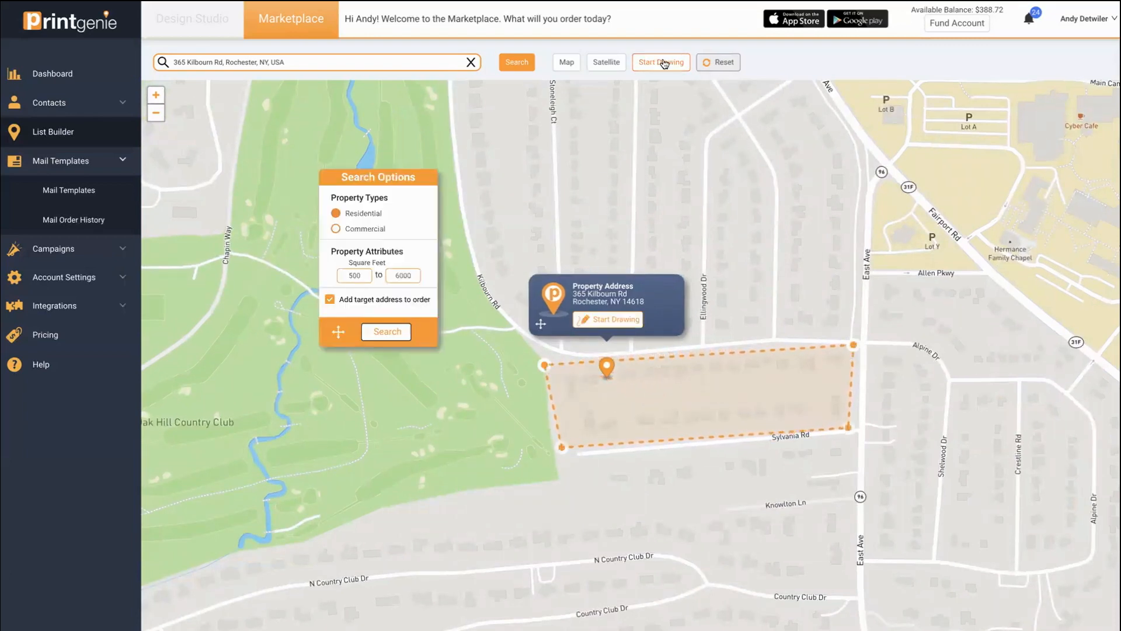
{"action": "left_click", "coordinate": [606, 62]}
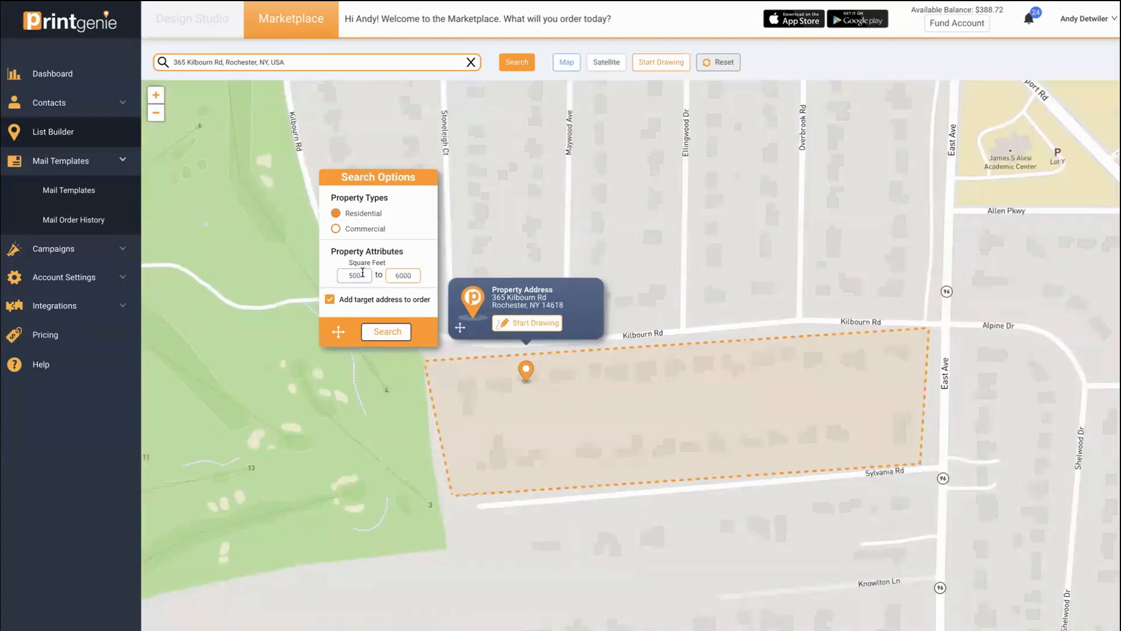
- Limit square footage to 1,000–5,000, search the area, and save the 27 results for payment
{"action": "left_click", "coordinate": [362, 273]}
{"action": "type", "text": "1000"}
{"action": "double_click", "coordinate": [406, 272]}
{"action": "type", "text": "50"}
{"action": "left_click", "coordinate": [378, 337]}
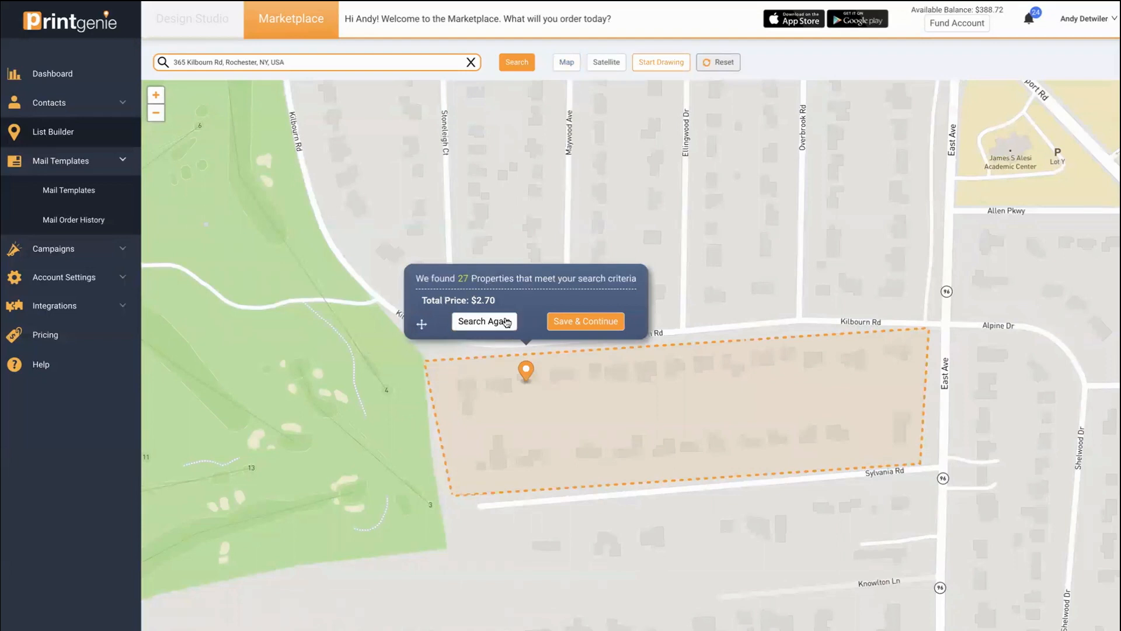
{"action": "left_click", "coordinate": [592, 325]}
{"action": "left_click", "coordinate": [410, 196]}
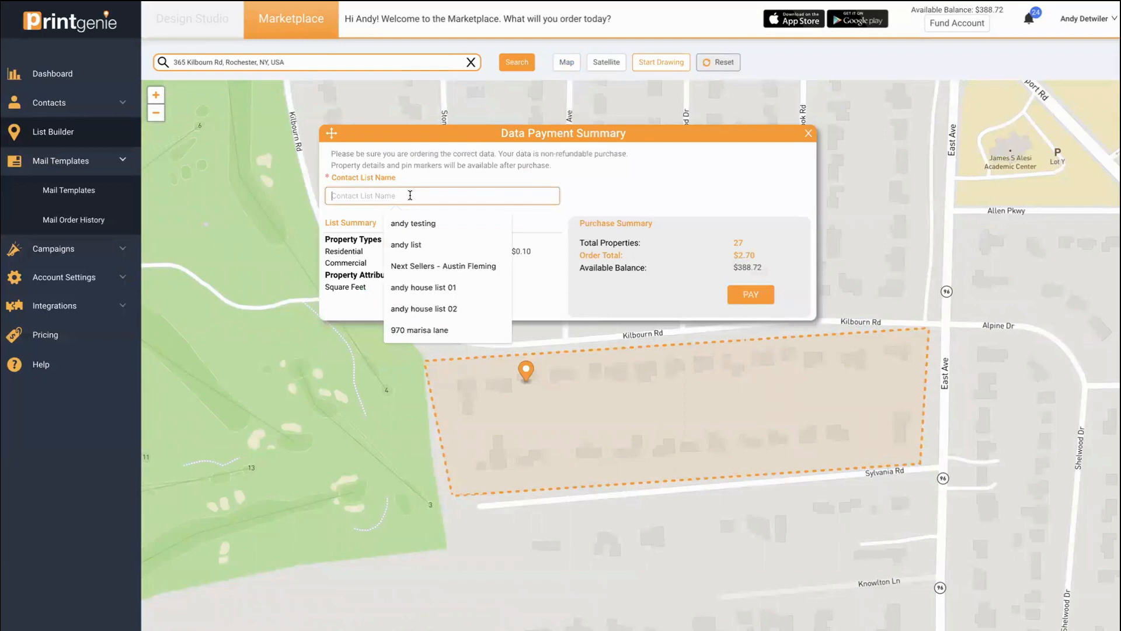
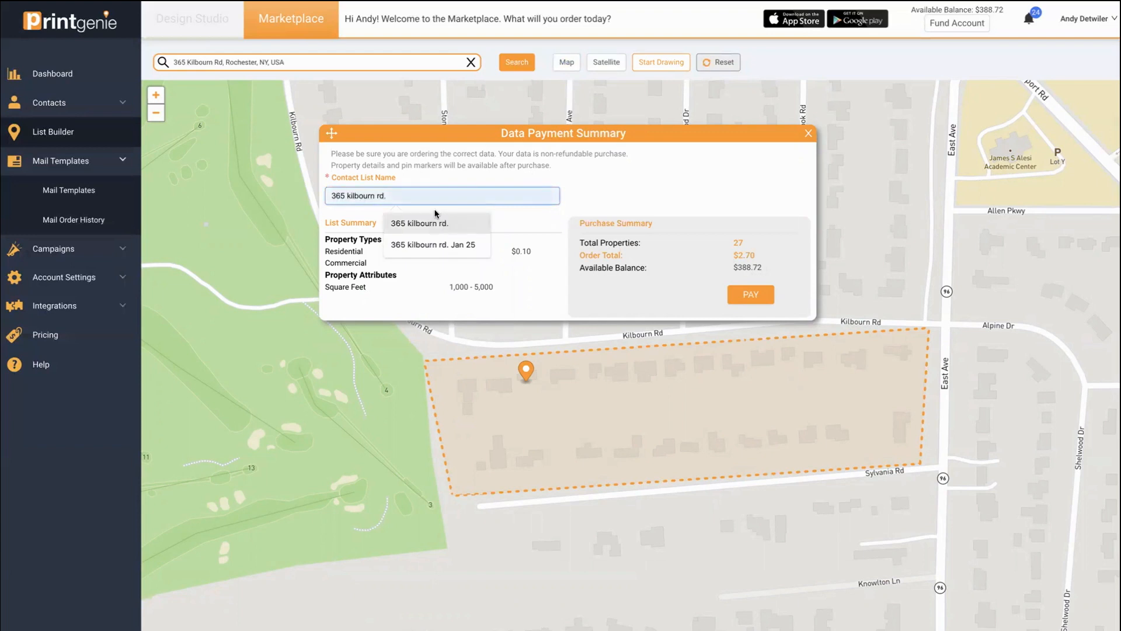
{"action": "left_click", "coordinate": [435, 216]}
{"action": "left_click", "coordinate": [417, 195]}
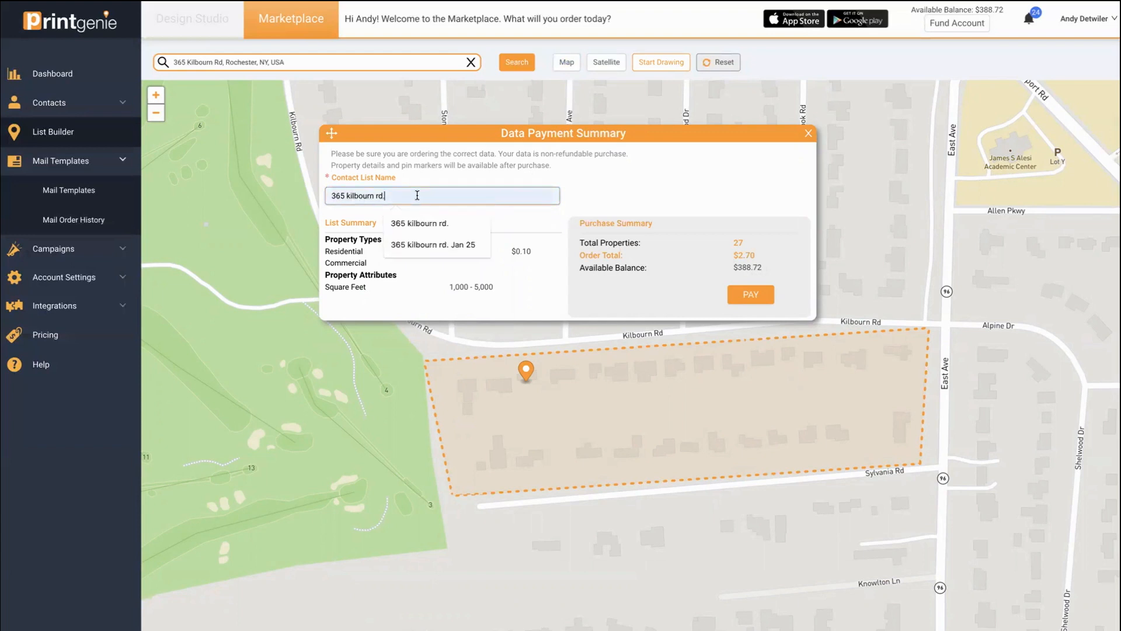
{"action": "left_click", "coordinate": [507, 166]}
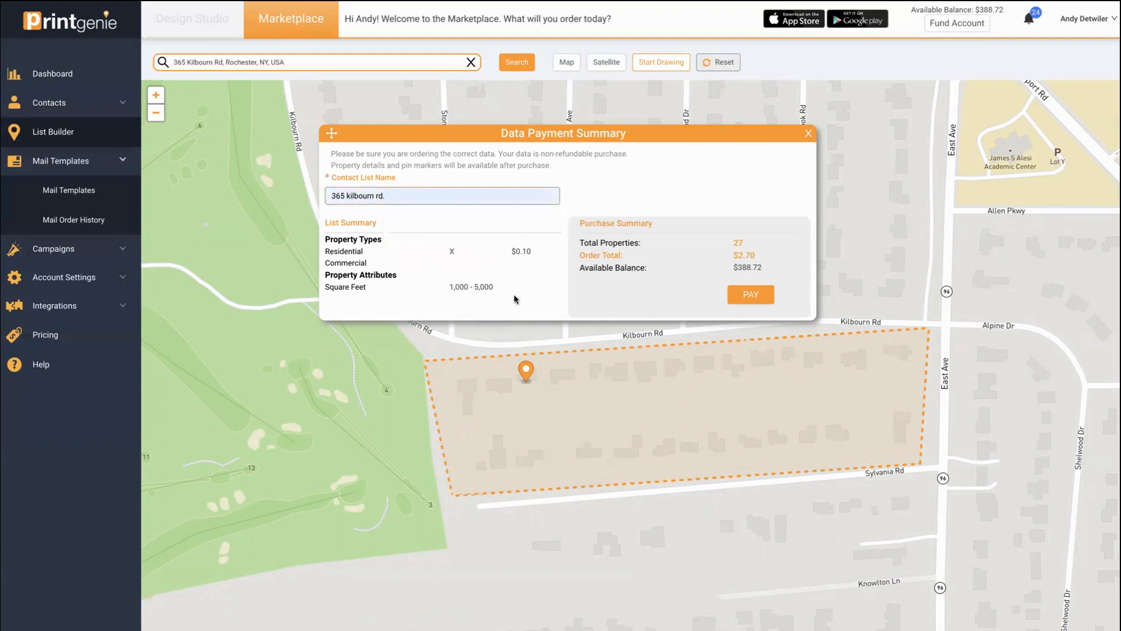
{"action": "left_click", "coordinate": [753, 298]}
{"action": "left_click_drag", "start_coordinate": [690, 428], "coordinate": [535, 389]}
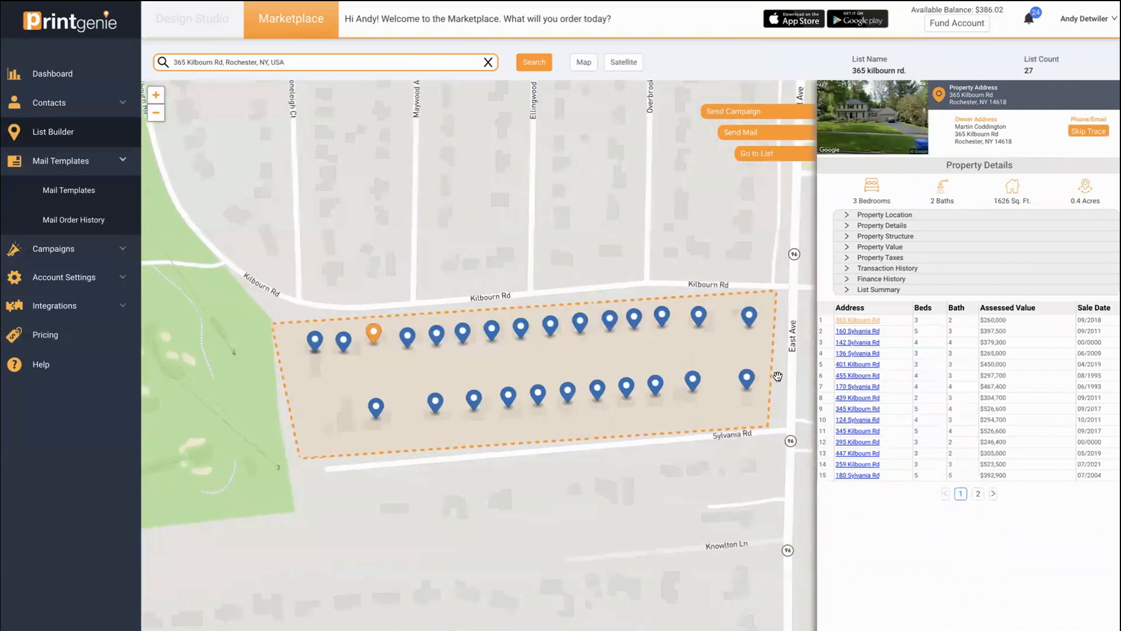
{"action": "left_click", "coordinate": [862, 330]}
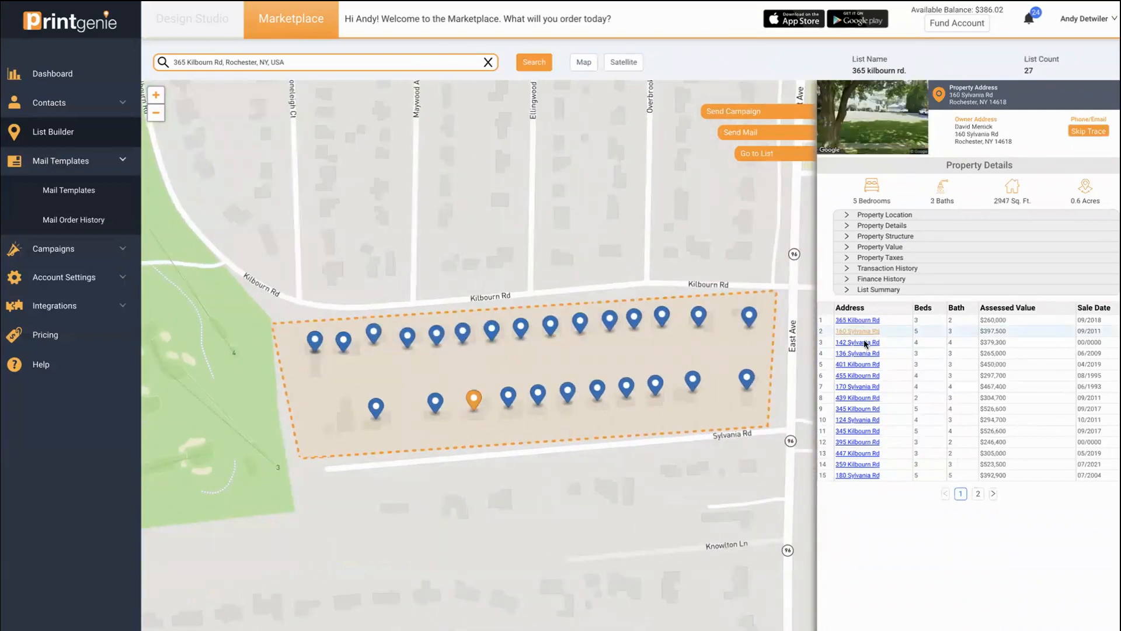
{"action": "left_click", "coordinate": [857, 376]}
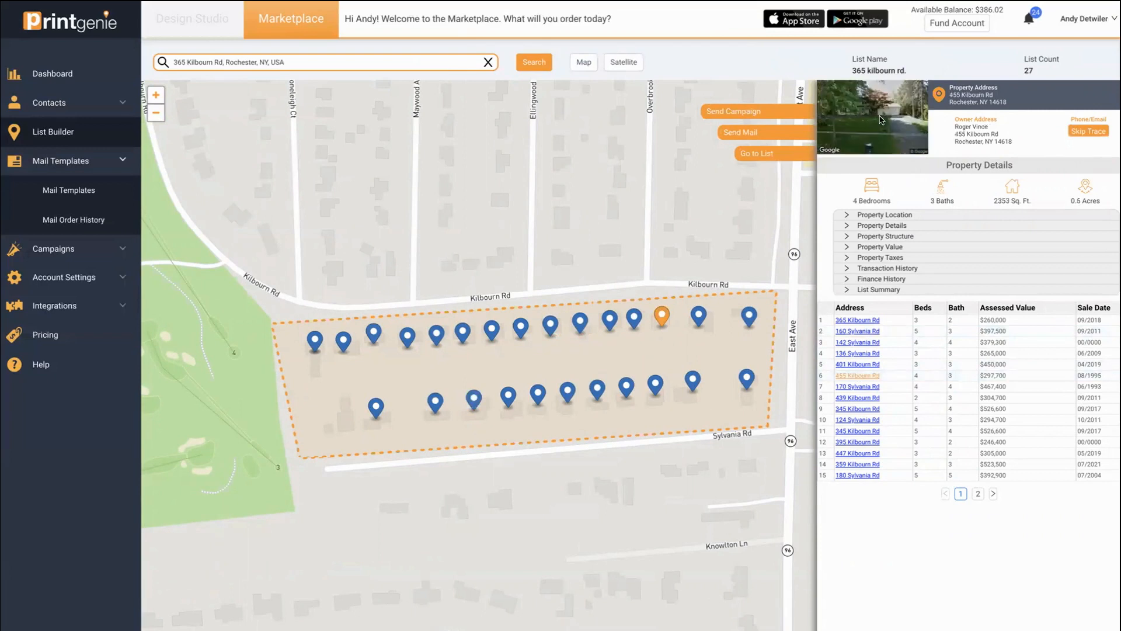
{"action": "left_click", "coordinate": [877, 247]}
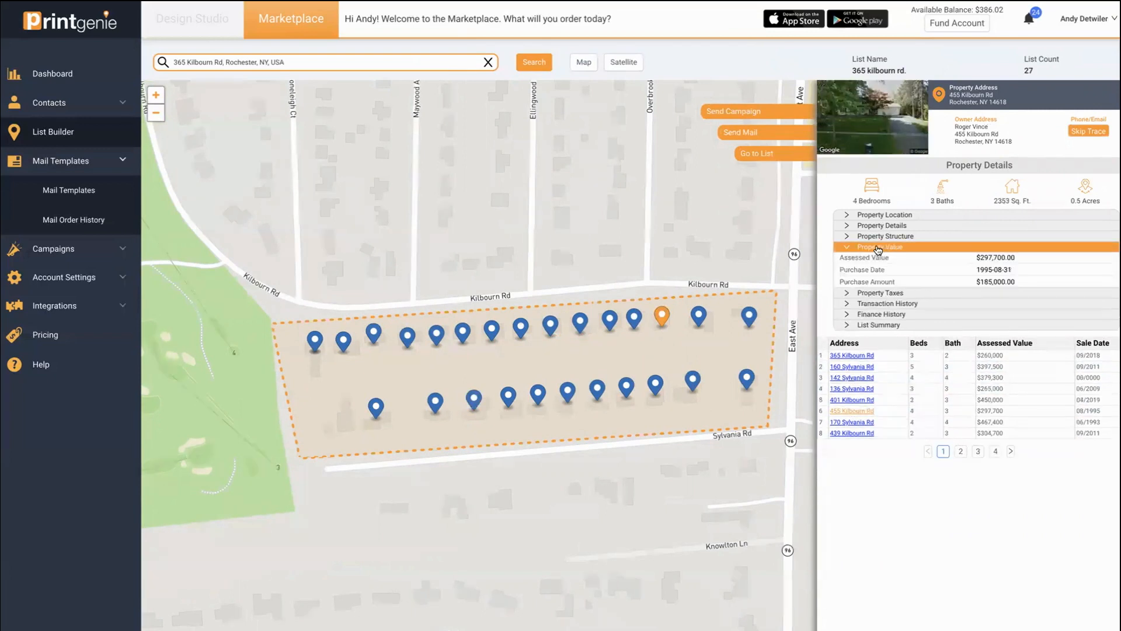
{"action": "left_click", "coordinate": [877, 247]}
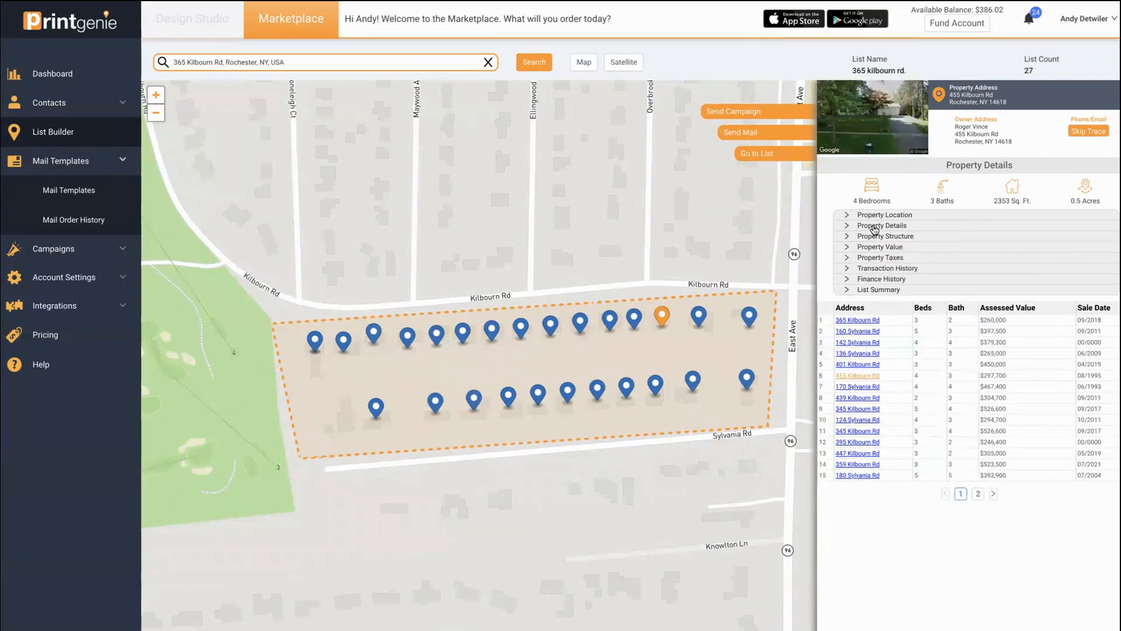
{"action": "left_click", "coordinate": [874, 228]}
{"action": "left_click", "coordinate": [874, 228]}
{"action": "left_click", "coordinate": [635, 64]}
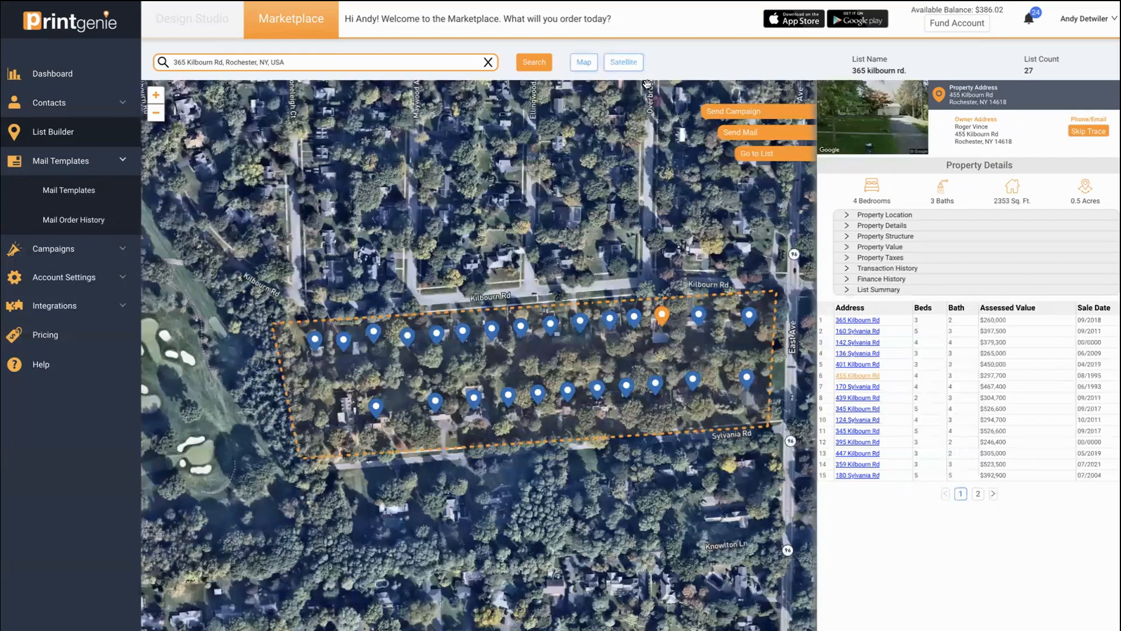
{"action": "left_click", "coordinate": [582, 67]}
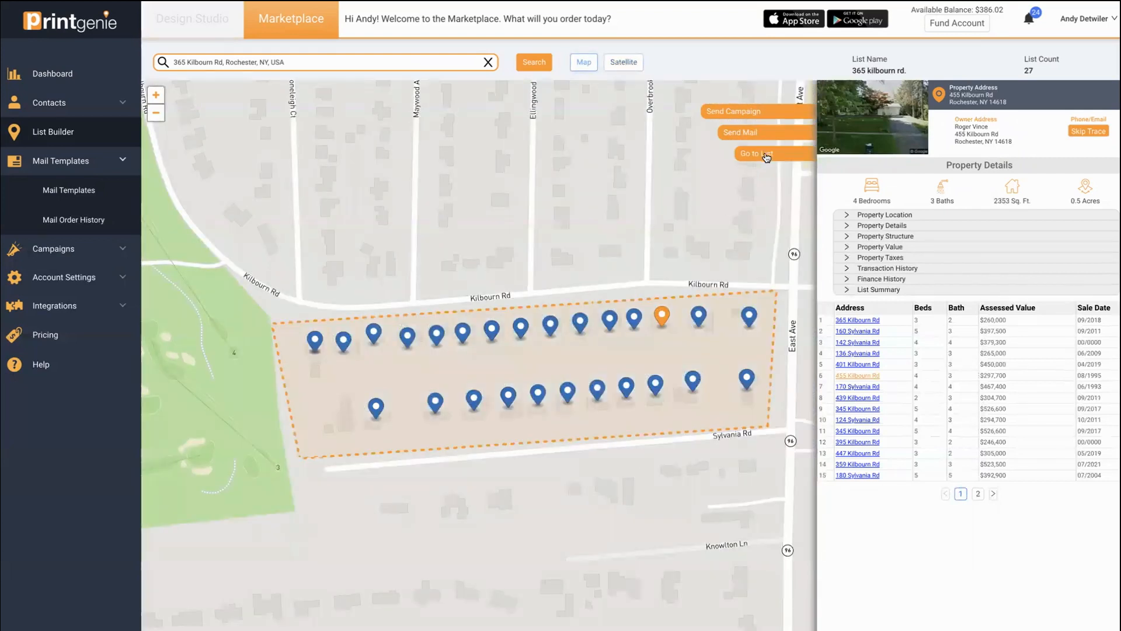
{"action": "left_click", "coordinate": [737, 134]}
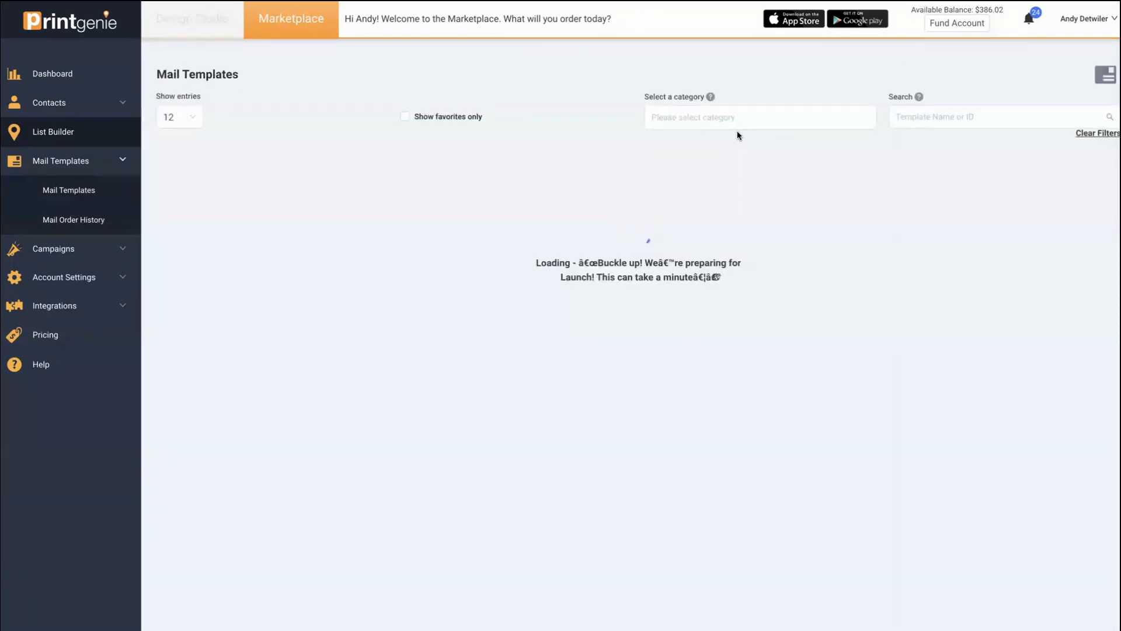
{"action": "left_click", "coordinate": [1012, 118]}
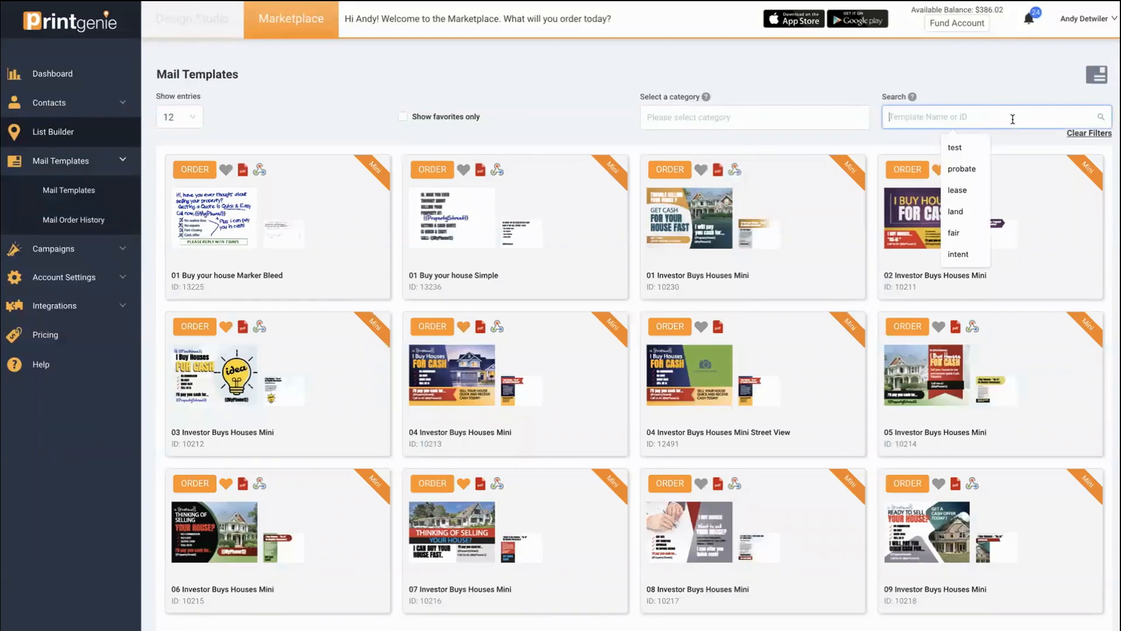
{"action": "type", "text": "02 Buy your house Simple"}
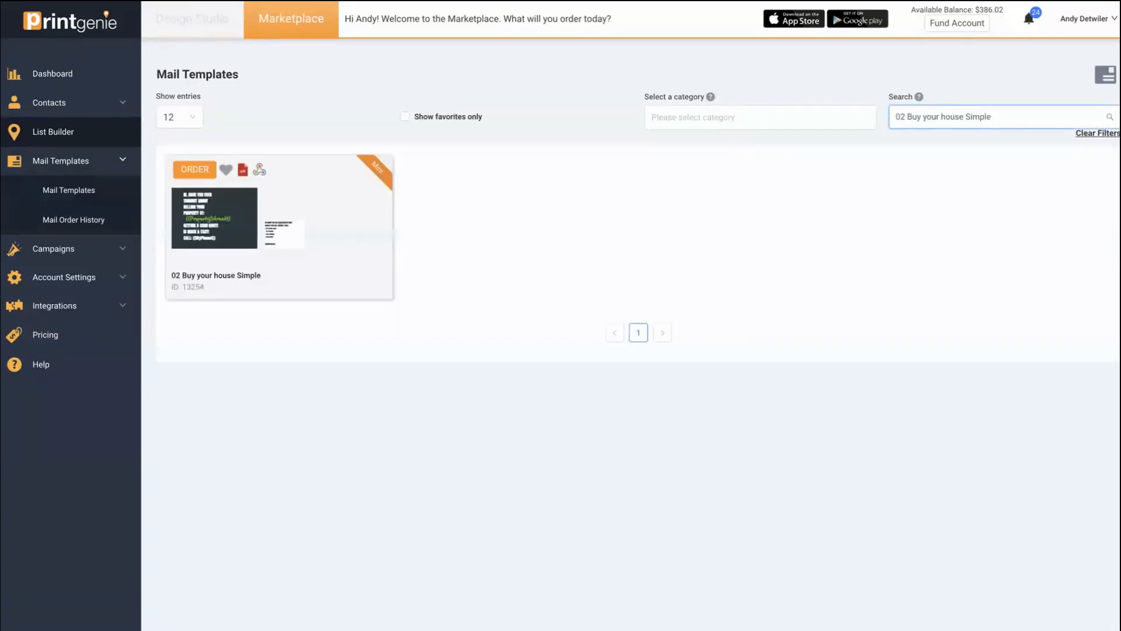
{"action": "left_click", "coordinate": [196, 169]}
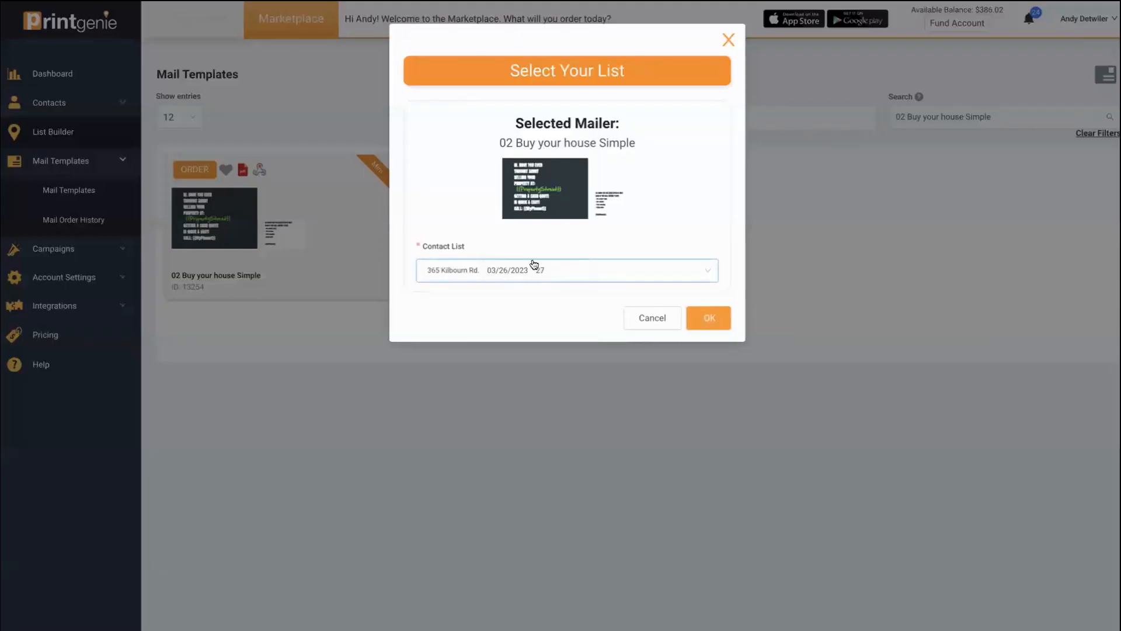
{"action": "left_click", "coordinate": [708, 321]}
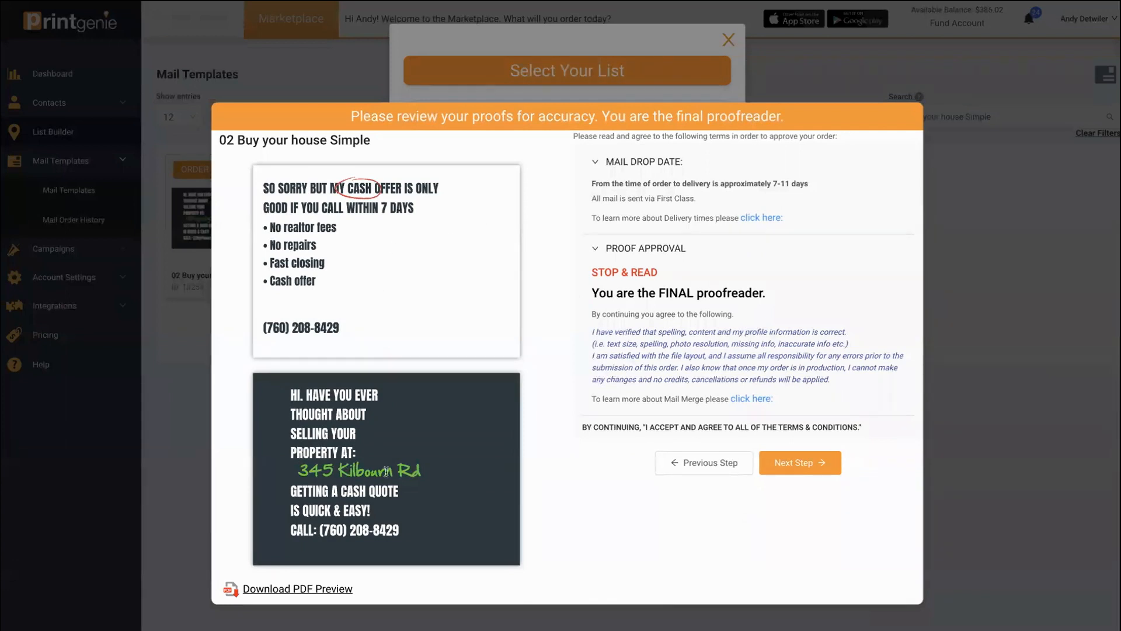
- View the $13.23 order summary, cancel the order, and show the template's API / Webhook link
{"action": "left_click", "coordinate": [810, 461]}
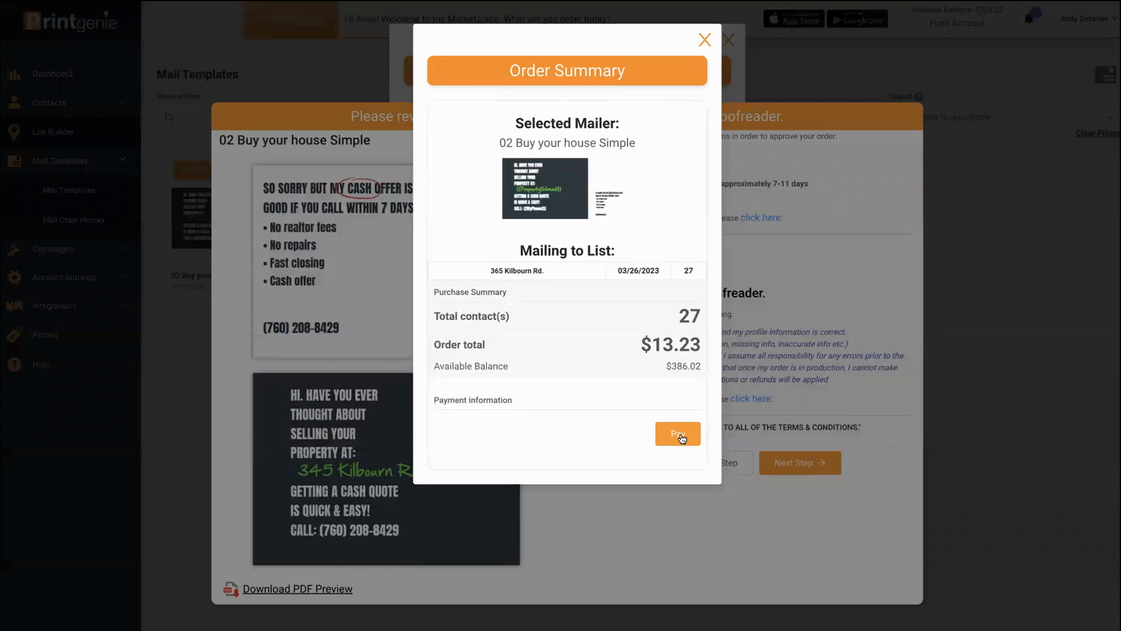
{"action": "left_click", "coordinate": [705, 40]}
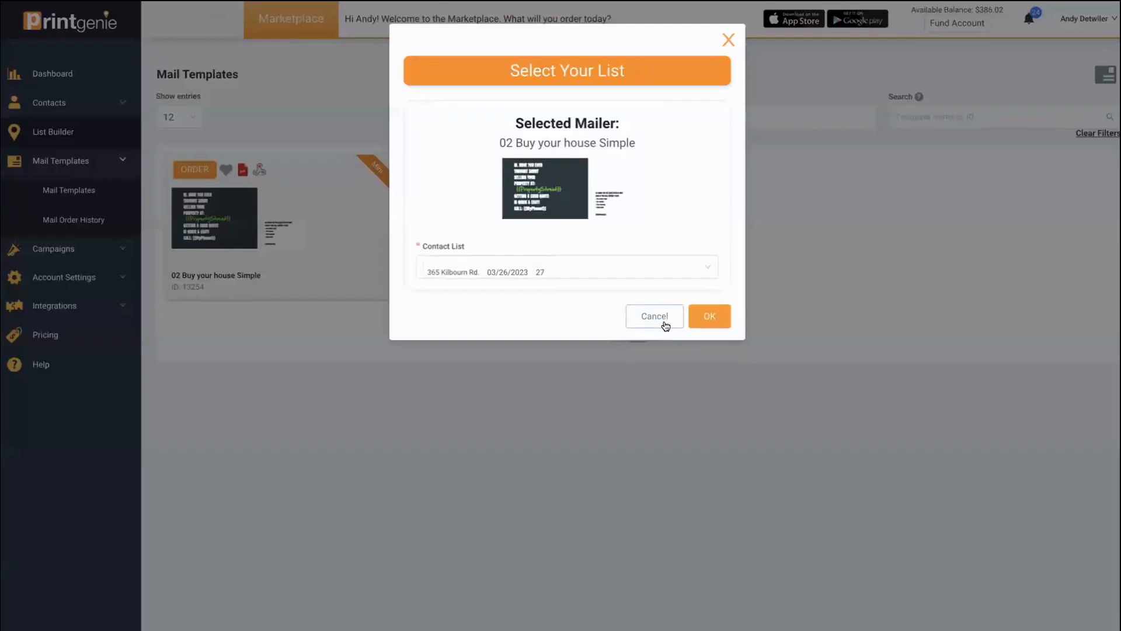
{"action": "left_click", "coordinate": [662, 321]}
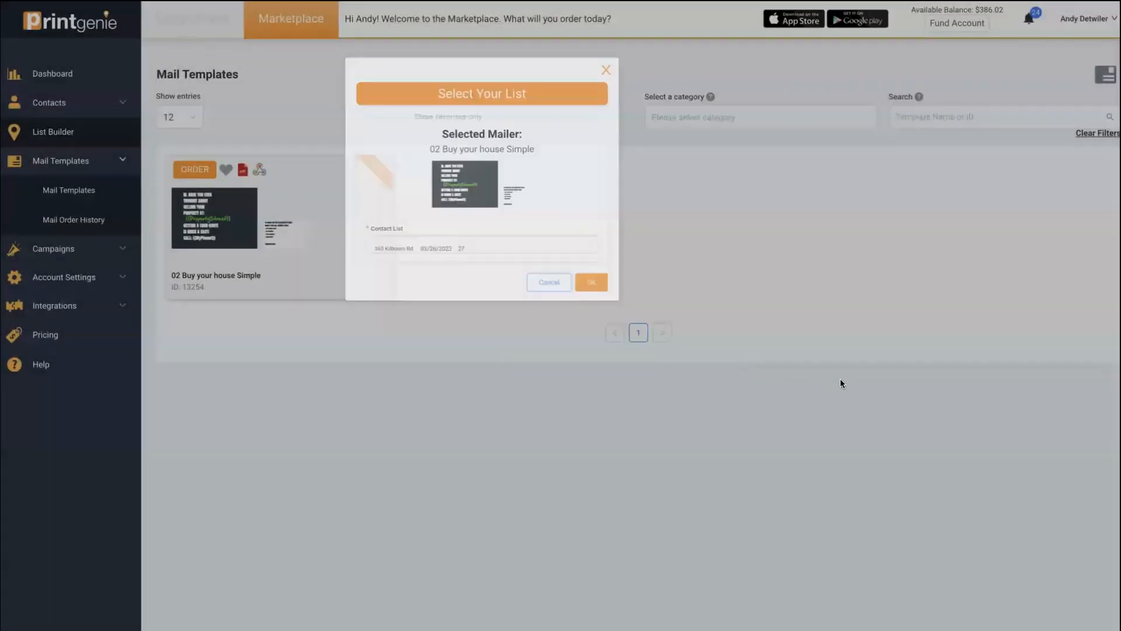
{"action": "left_click", "coordinate": [259, 171]}
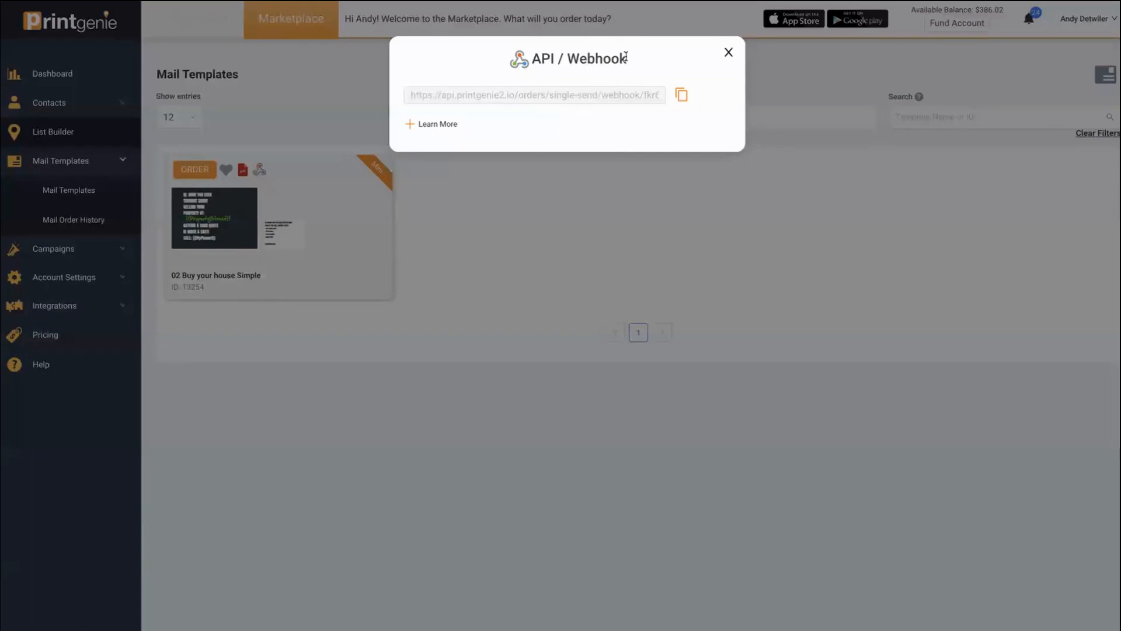